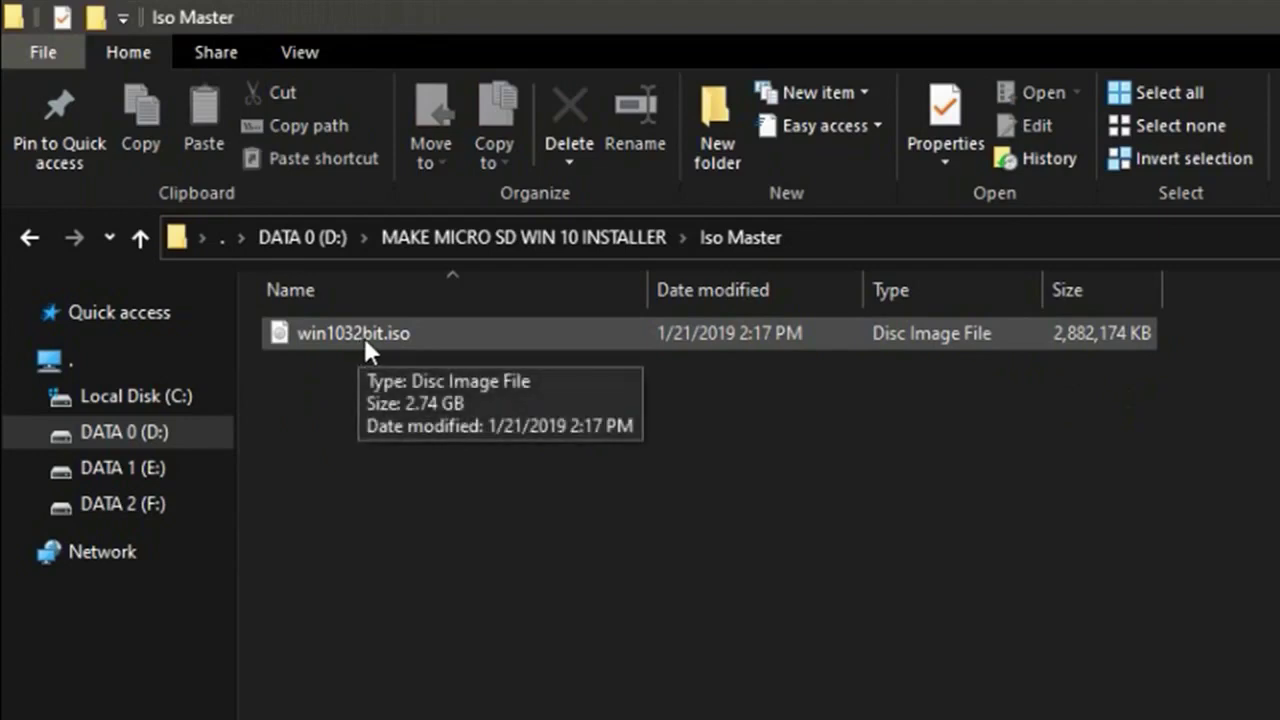
# Review the NTLite and Rufus program files in the MAKE MICRO SD WIN 10 INSTALLER folder
pyautogui.click(38, 237)
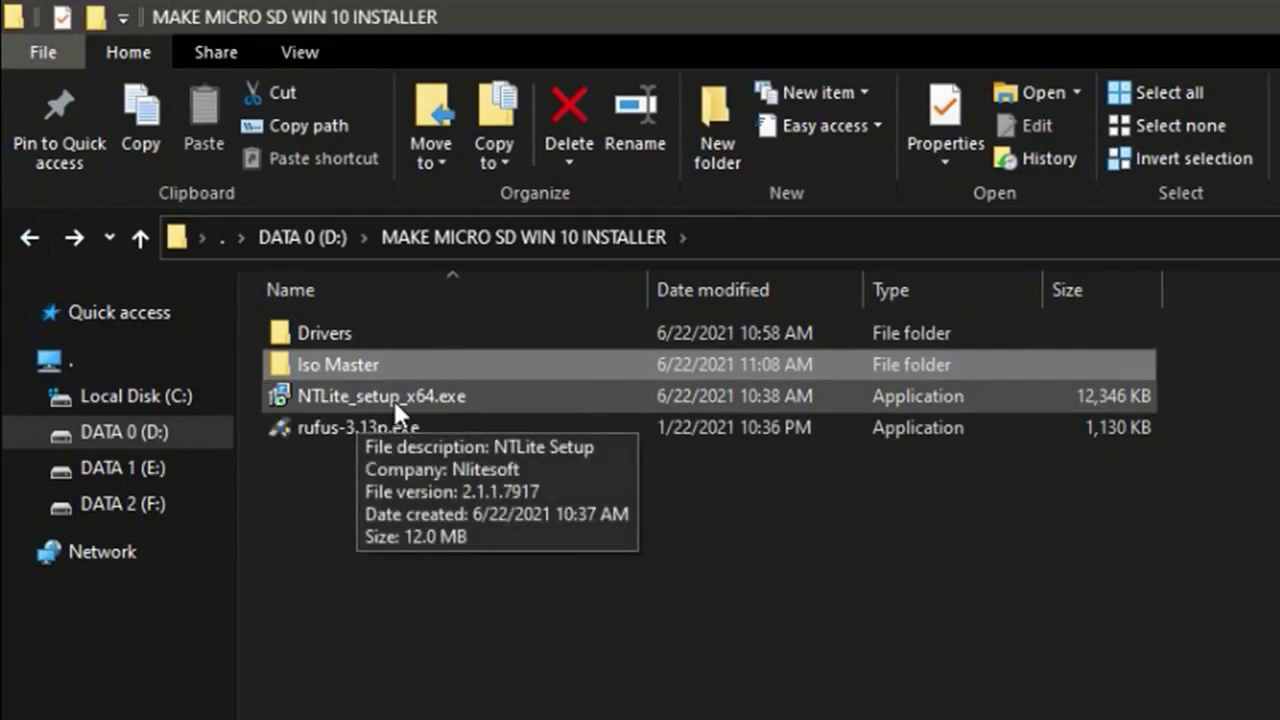
pyautogui.click(394, 400)
pyautogui.keyDown('shift'); pyautogui.click(312, 436); pyautogui.keyUp('shift')
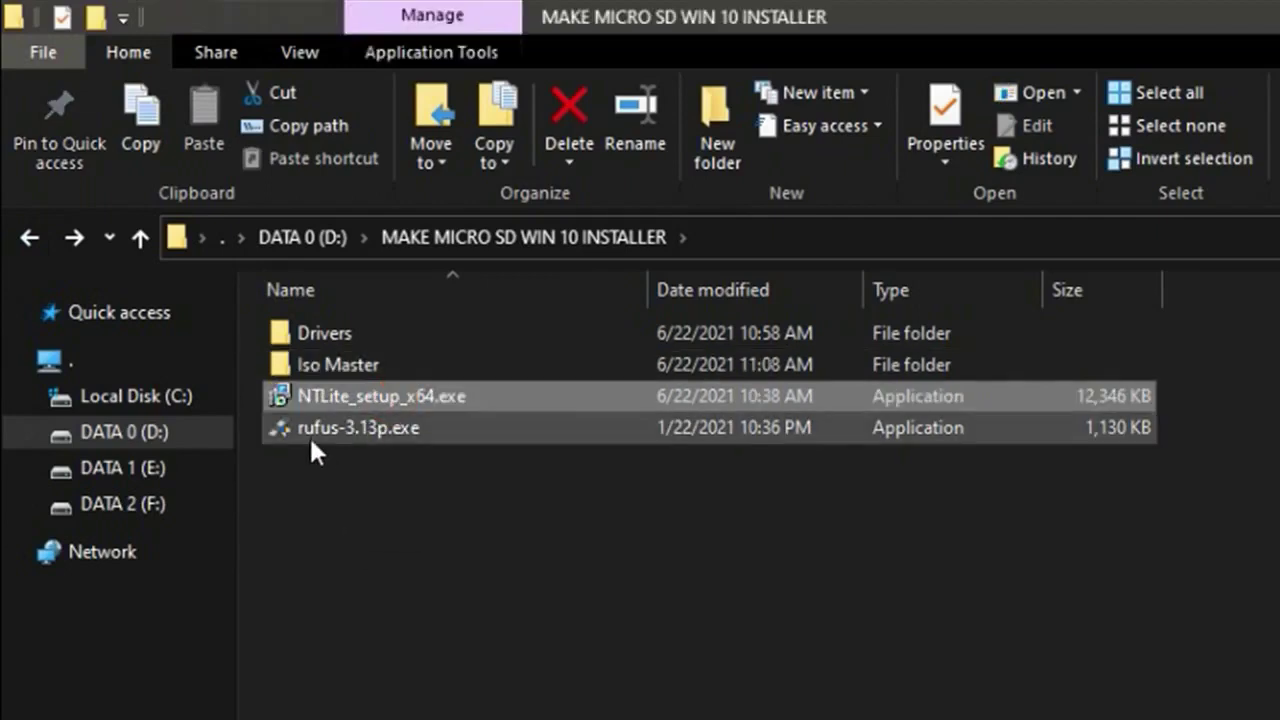
pyautogui.click(333, 440)
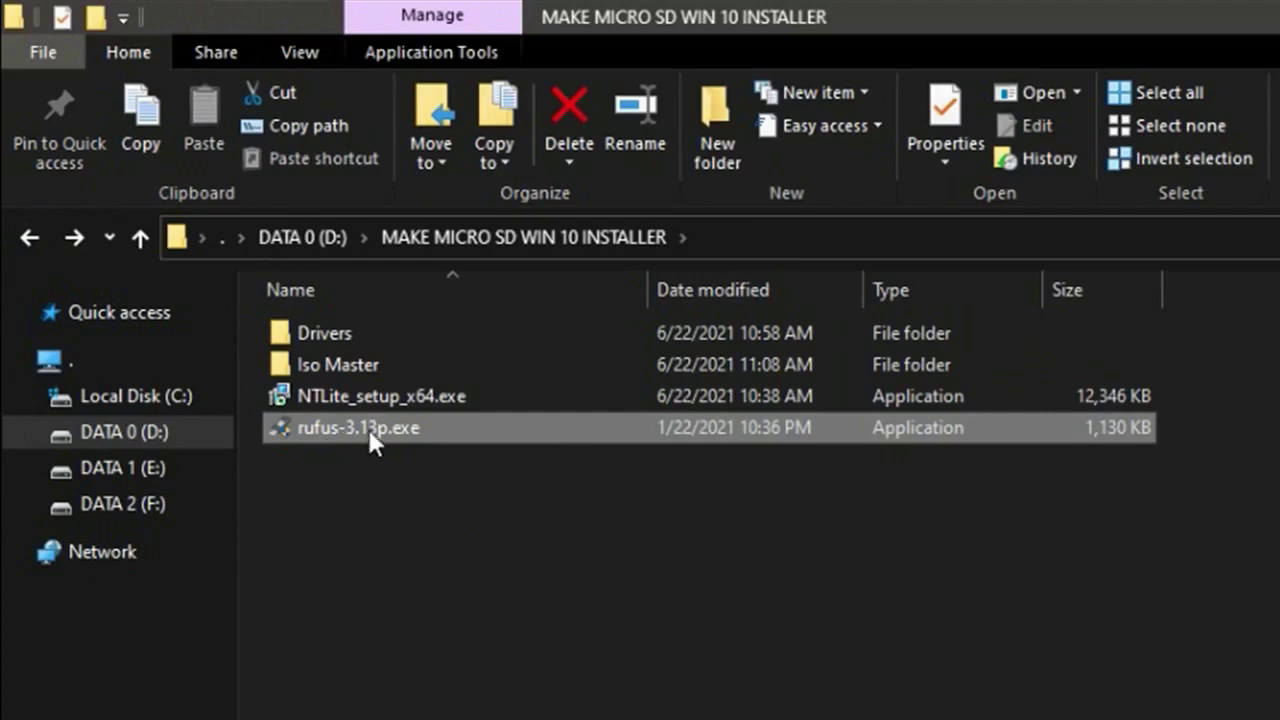
pyautogui.click(571, 588)
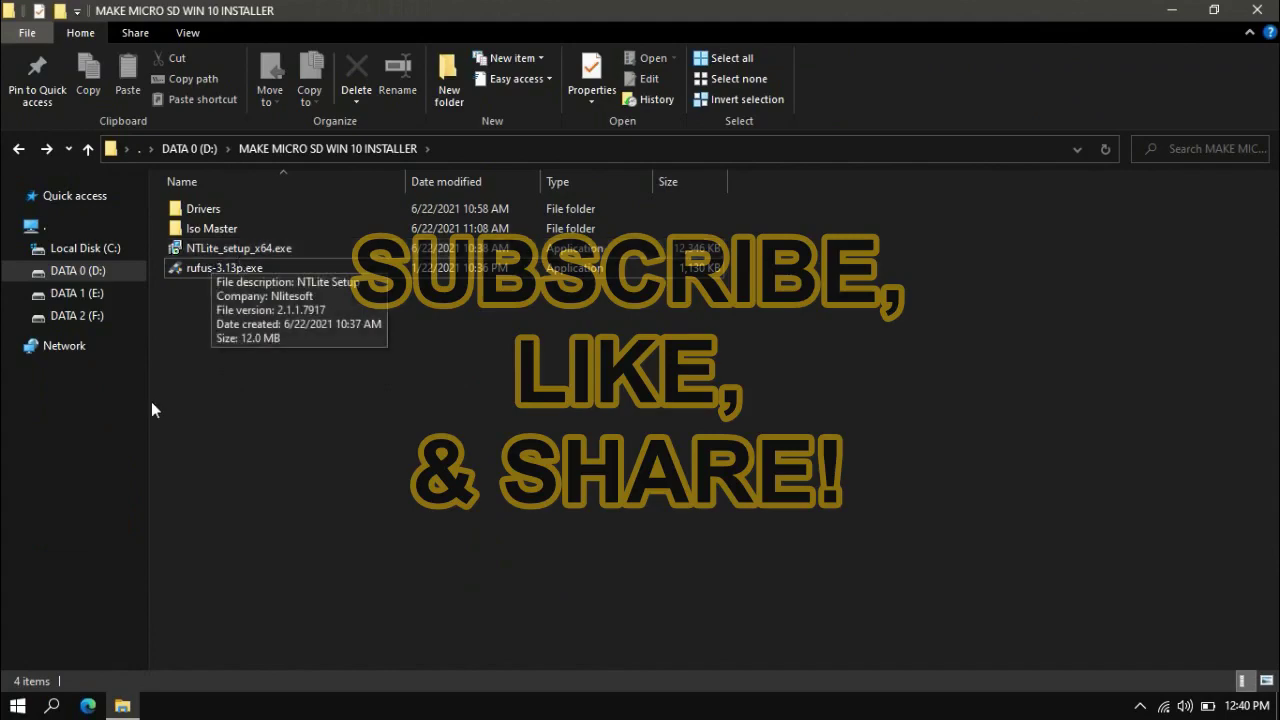
# Launch NTLite and view its version and license information
pyautogui.click(17, 705)
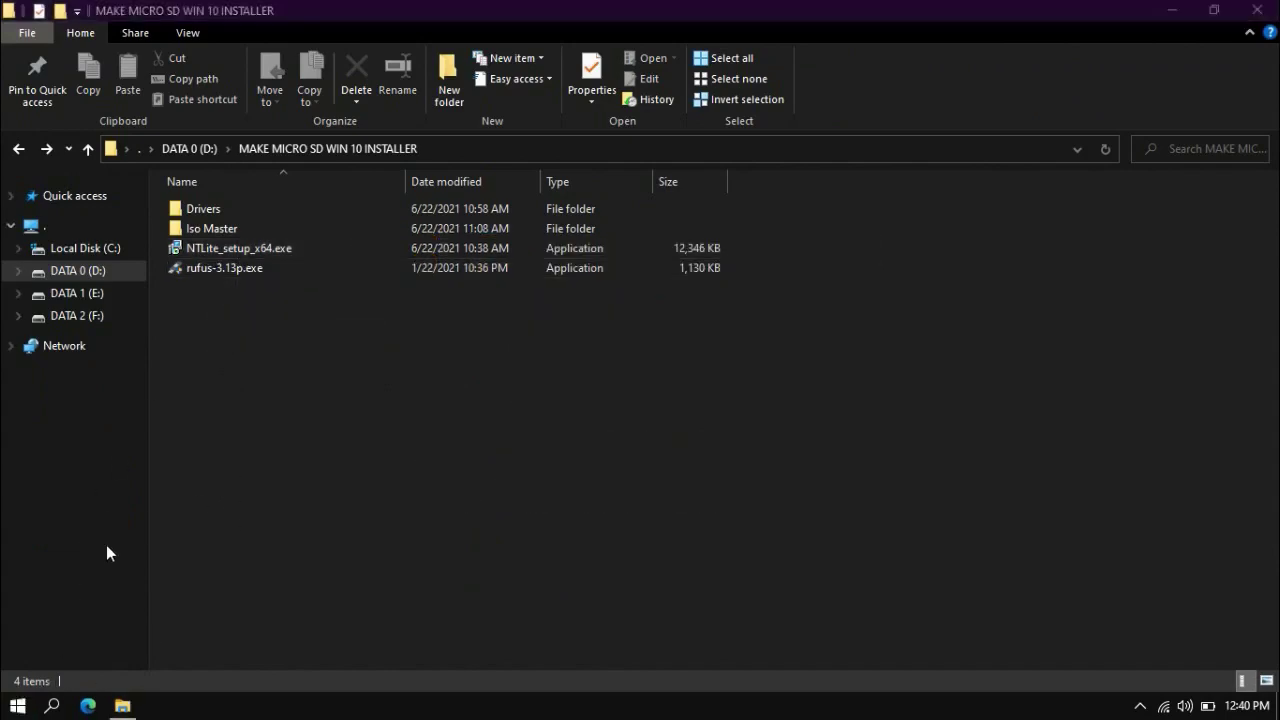
pyautogui.press('Escape')
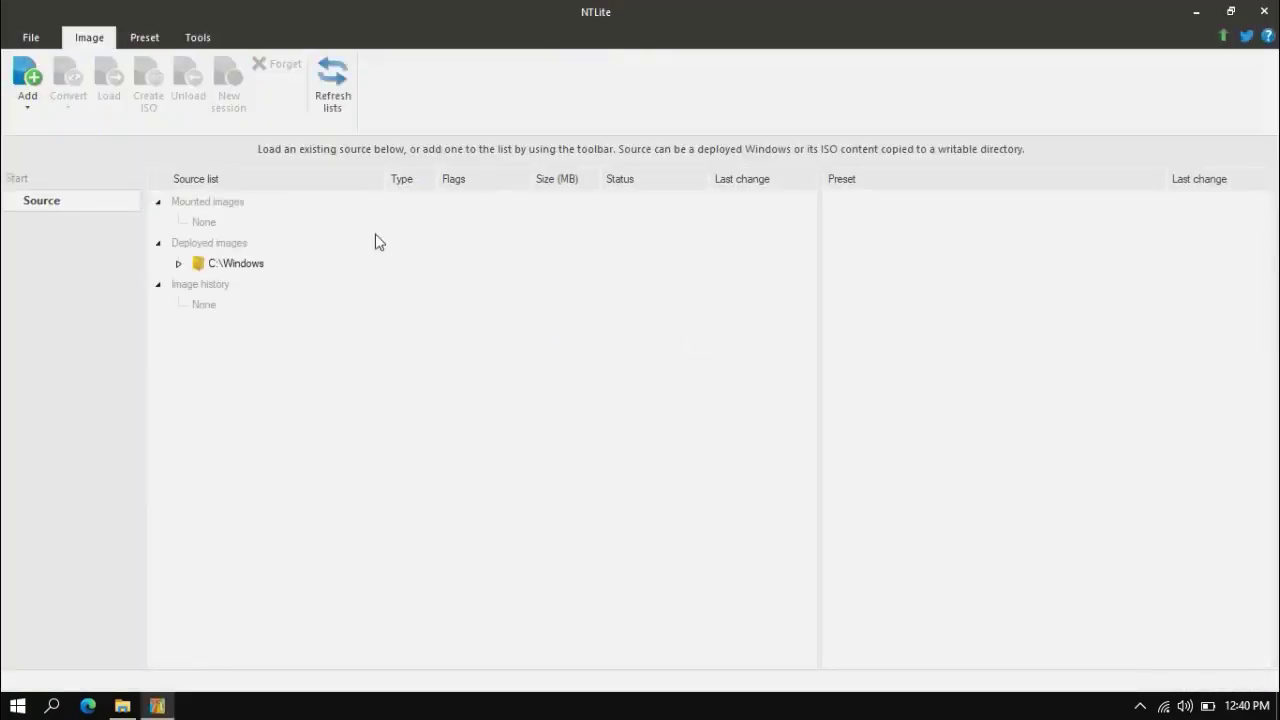
pyautogui.click(31, 37)
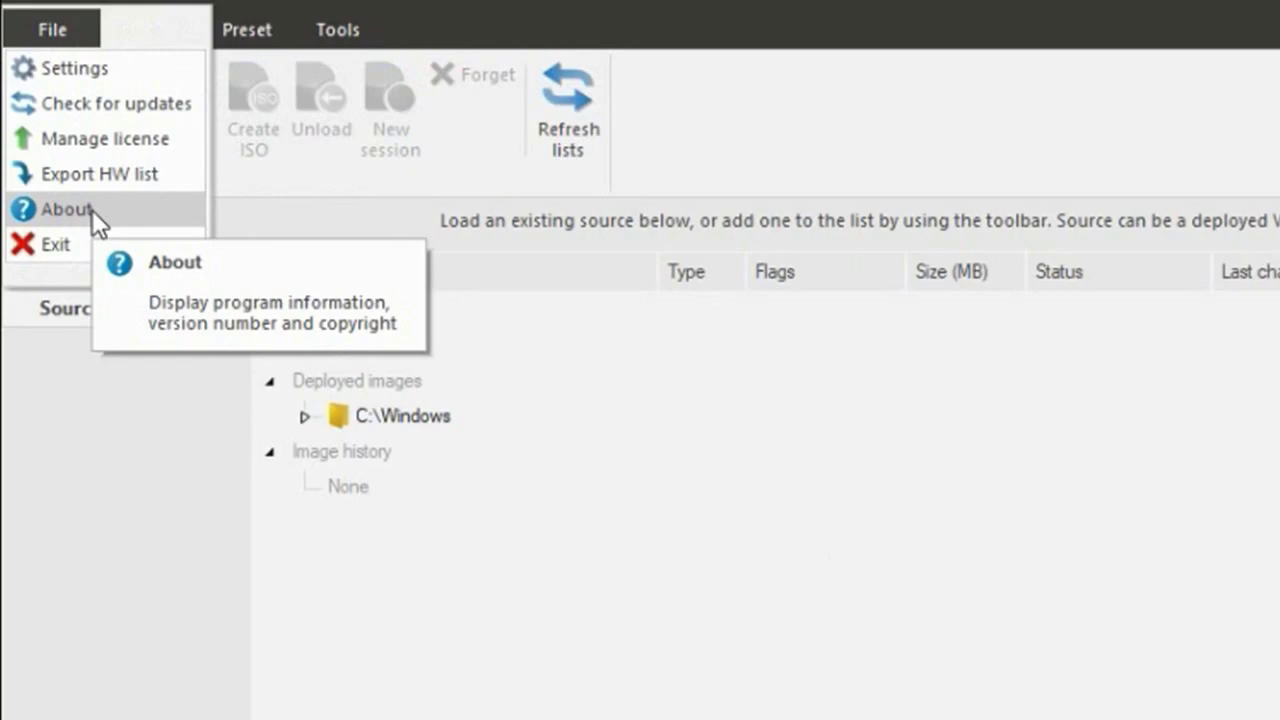
pyautogui.click(43, 216)
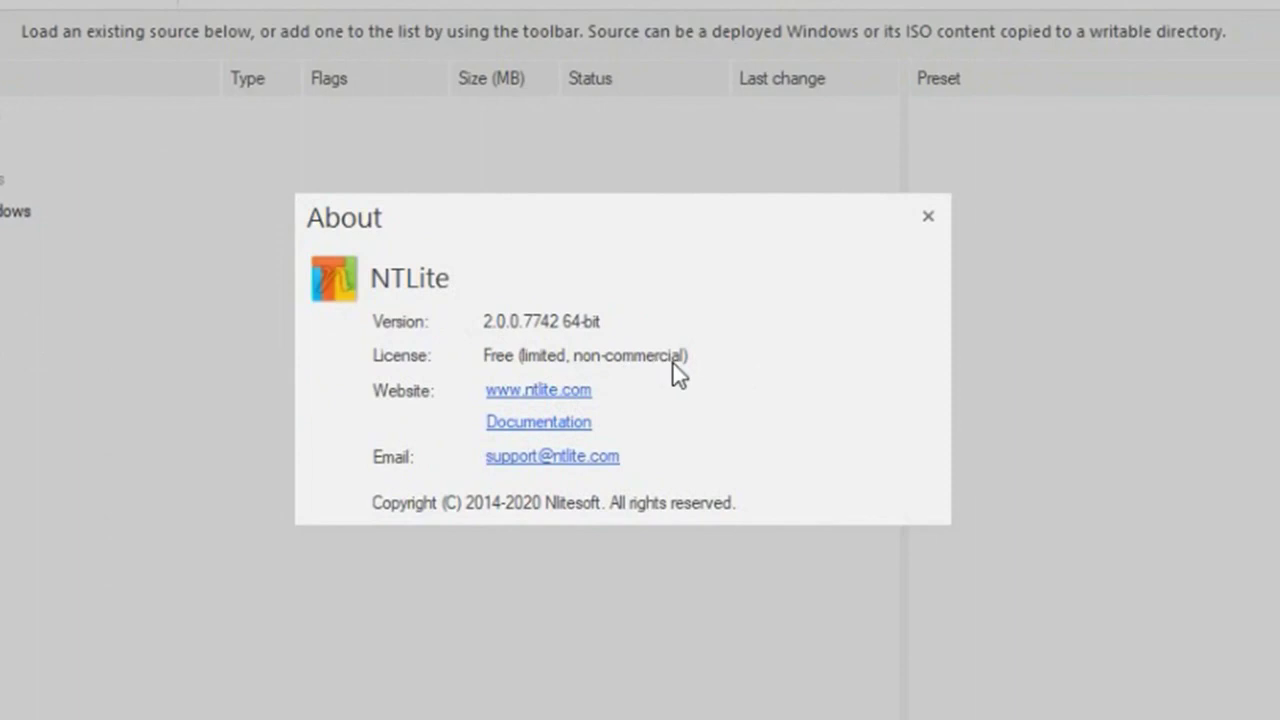
pyautogui.click(928, 216)
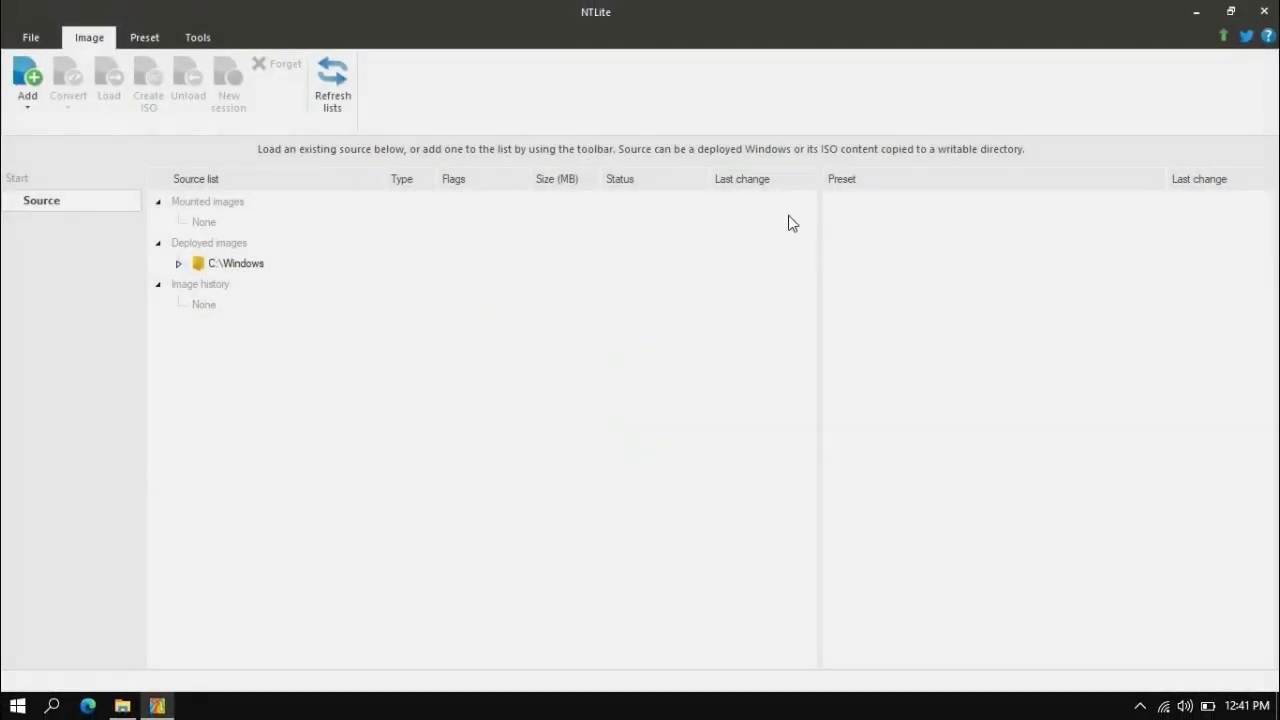
# Switch to File Explorer, mount win1032bit.iso from the Iso Master folder and select all files and folders on the mounted drive
pyautogui.click(1201, 11)
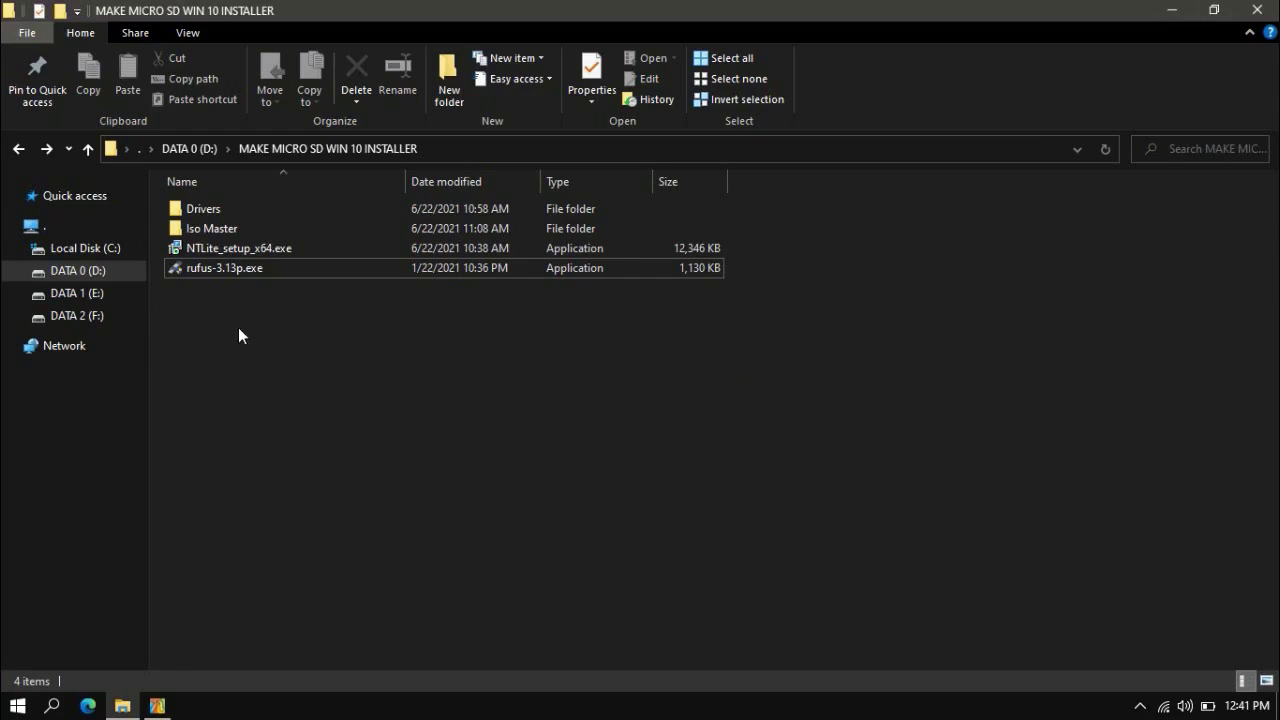
pyautogui.doubleClick(238, 233)
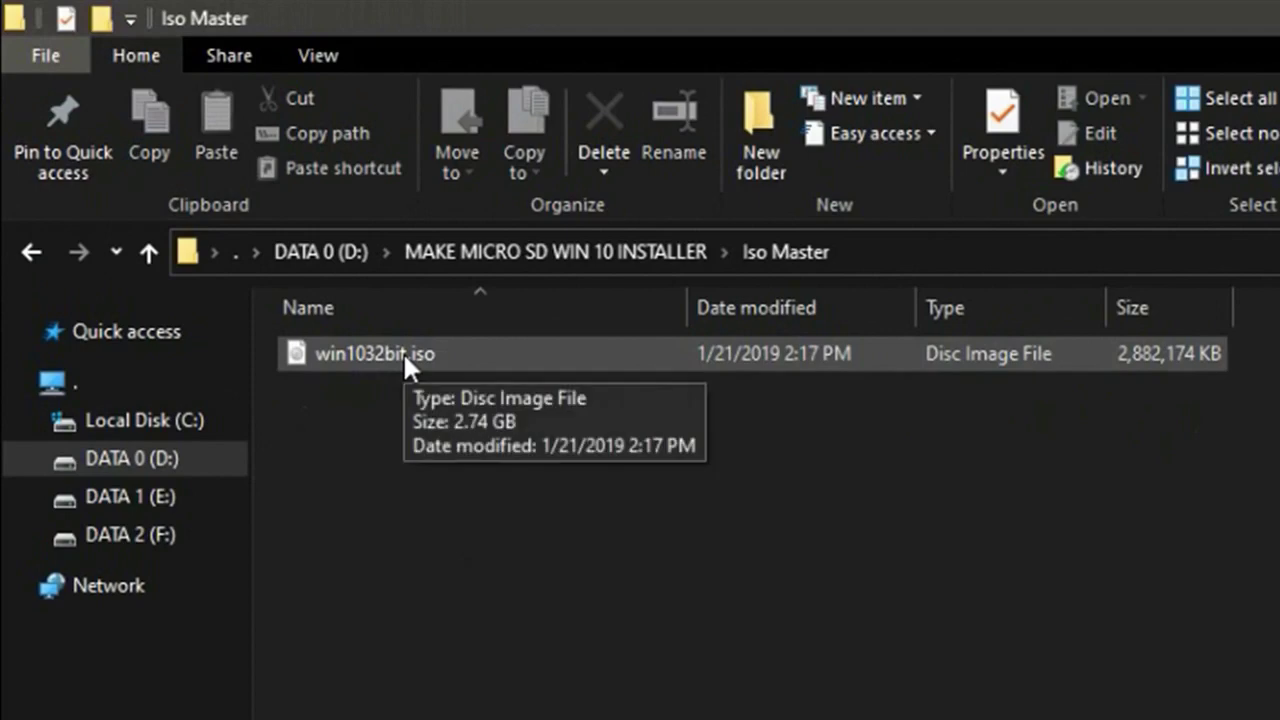
pyautogui.click(370, 362)
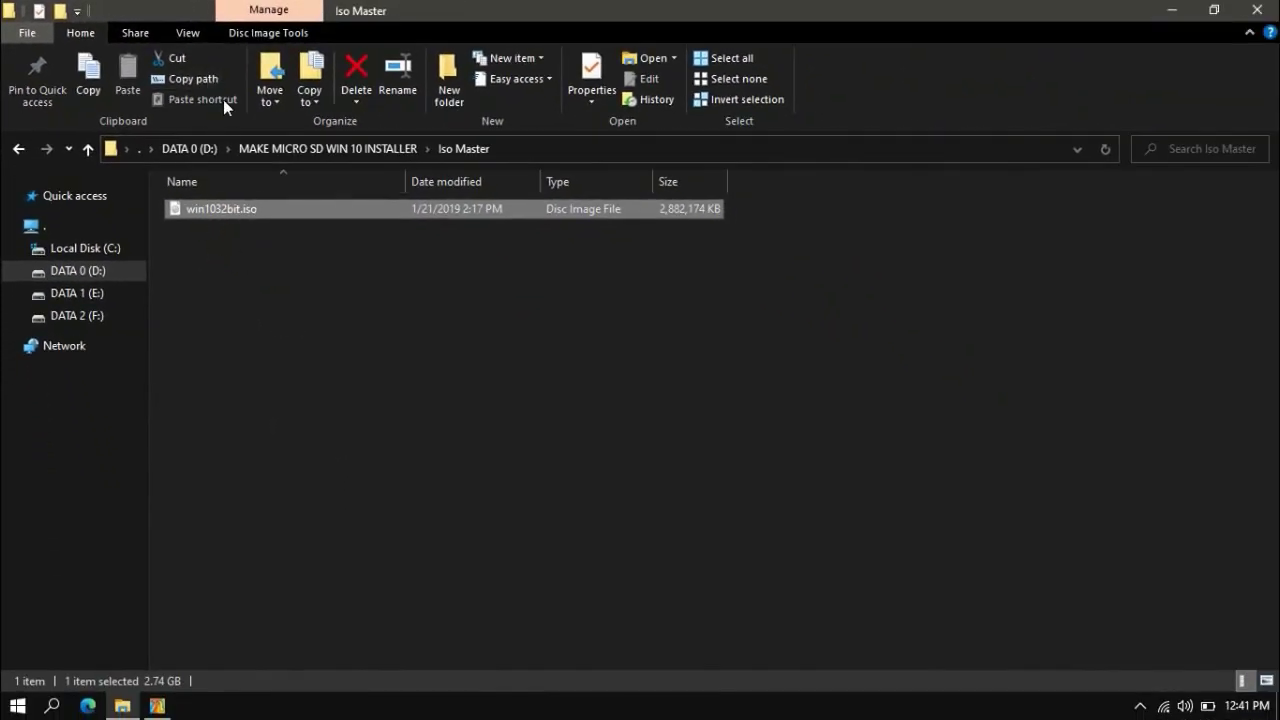
pyautogui.rightClick(185, 208)
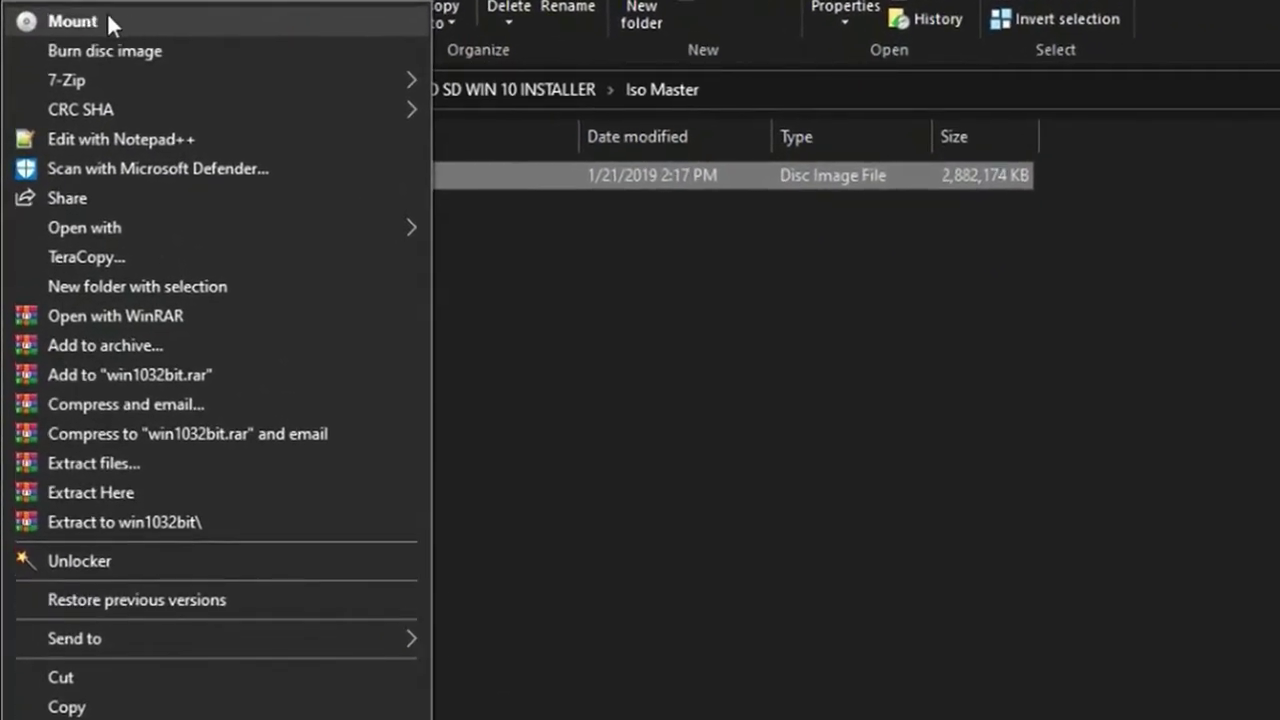
pyautogui.click(136, 24)
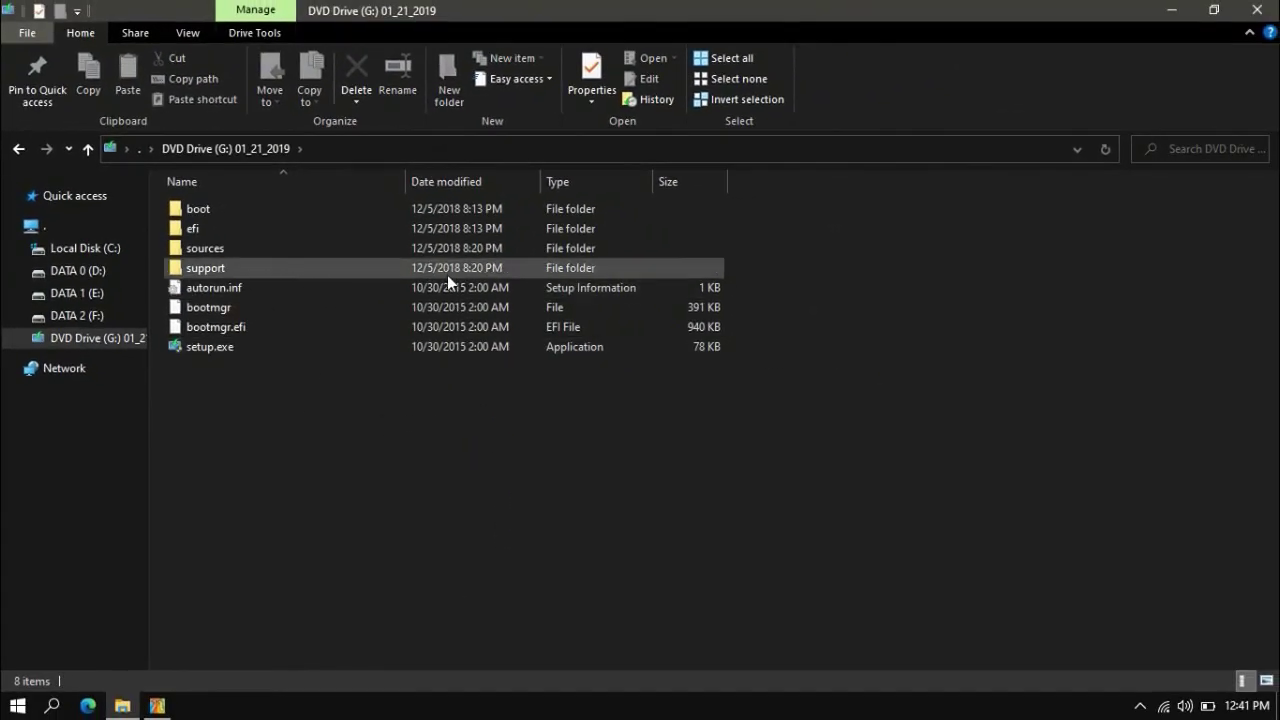
pyautogui.moveTo(788, 203); pyautogui.dragTo(415, 388)
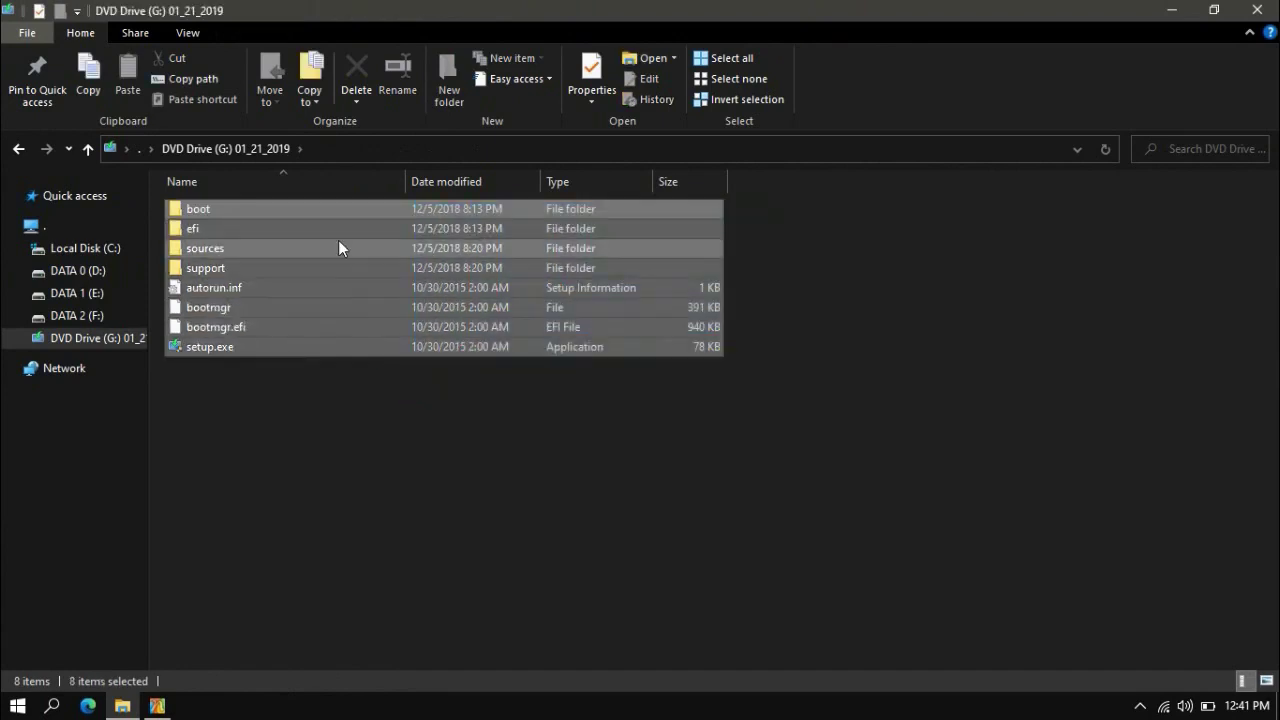
pyautogui.rightClick(336, 240)
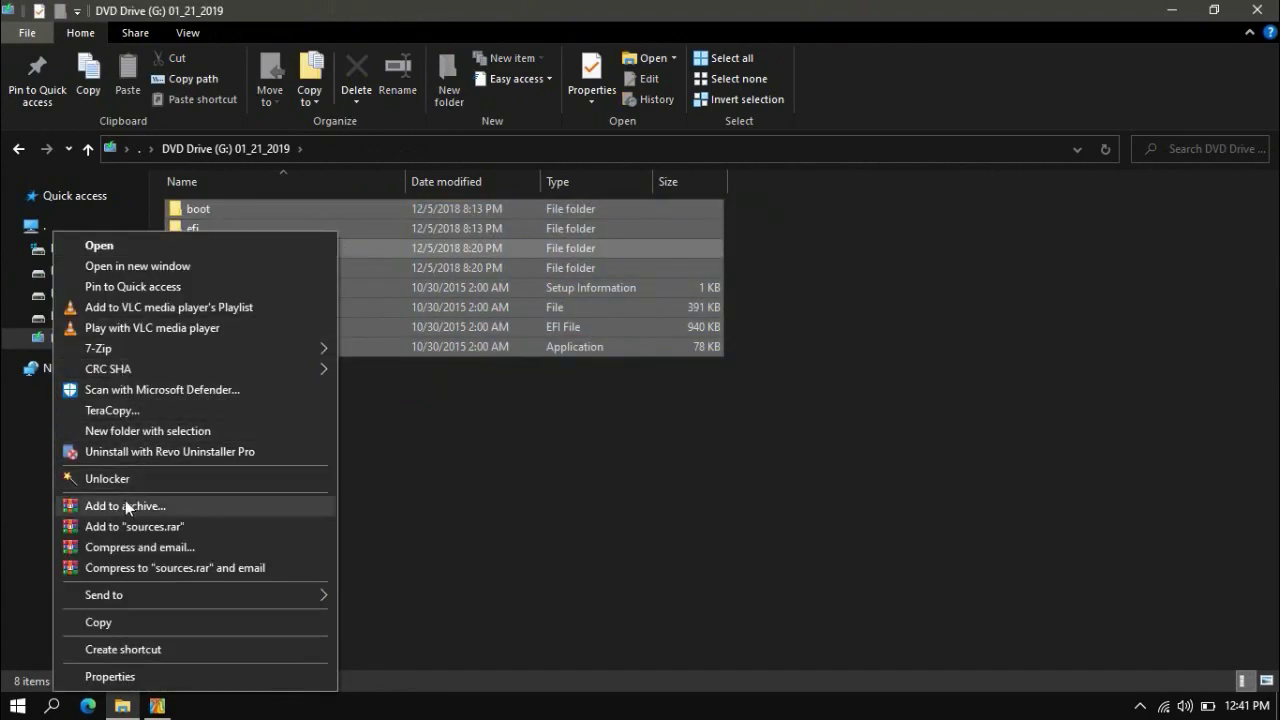
pyautogui.moveTo(123, 368)
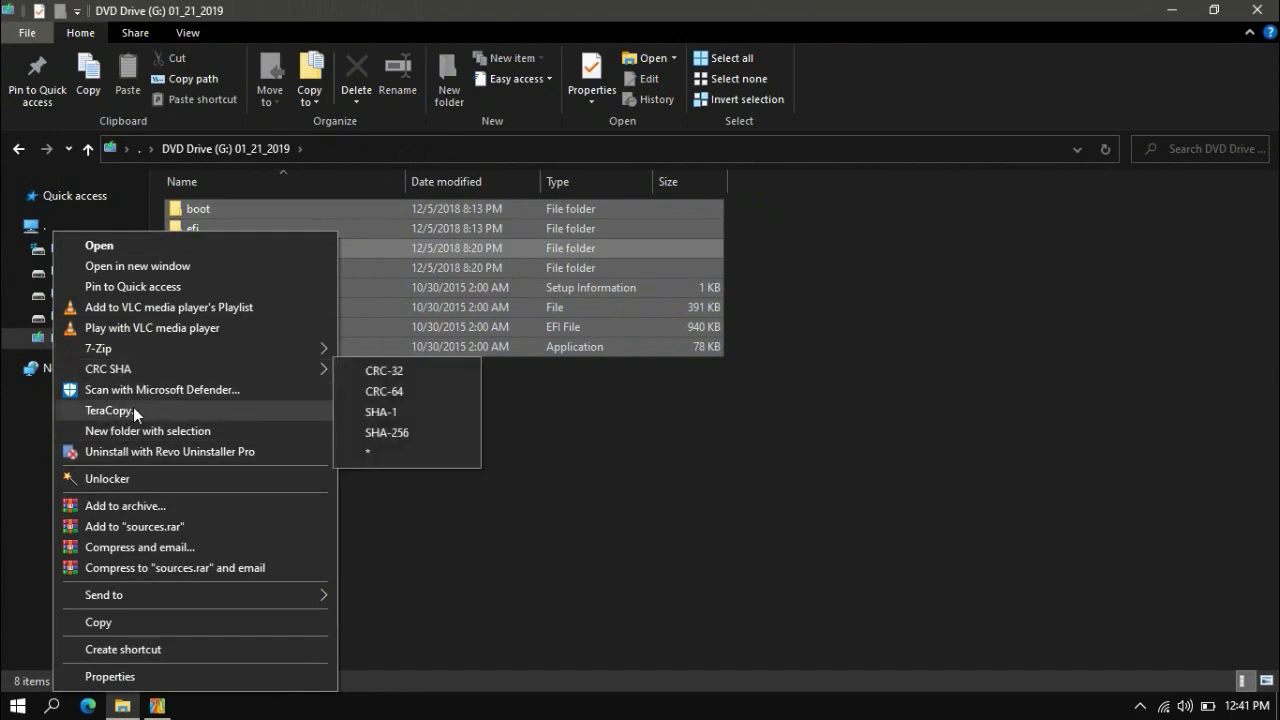
pyautogui.click(133, 410)
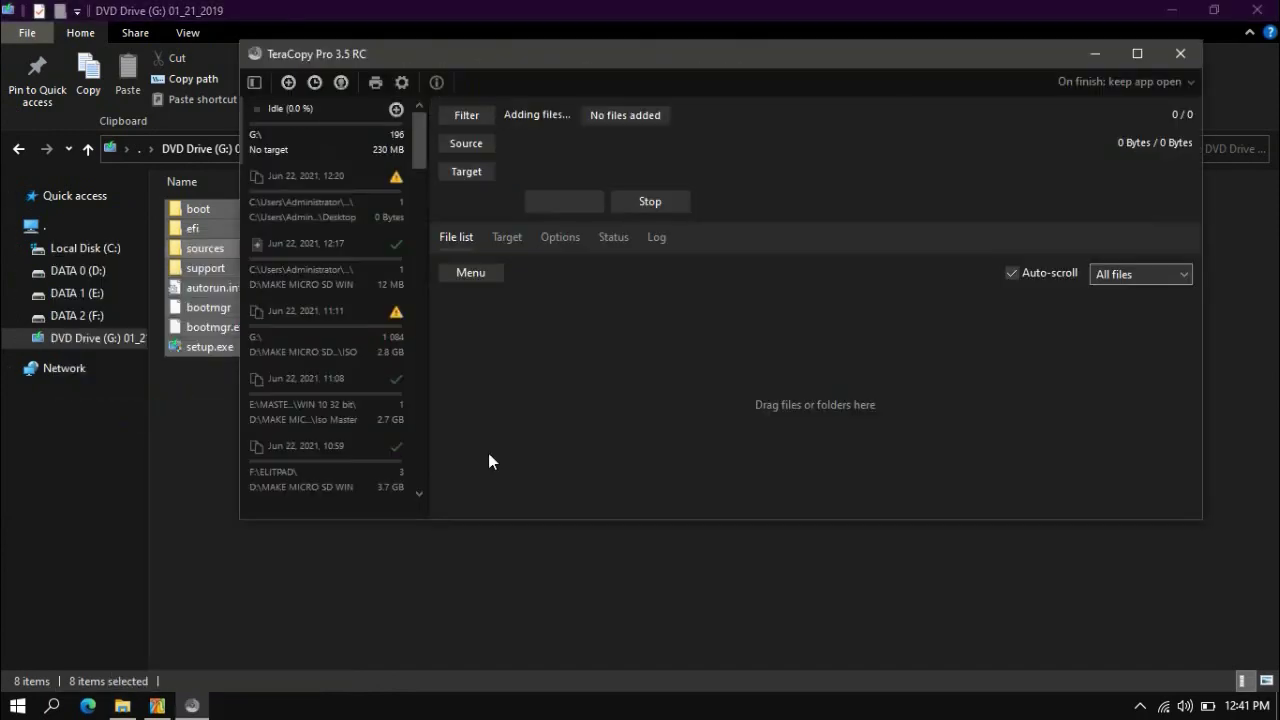
pyautogui.click(1180, 54)
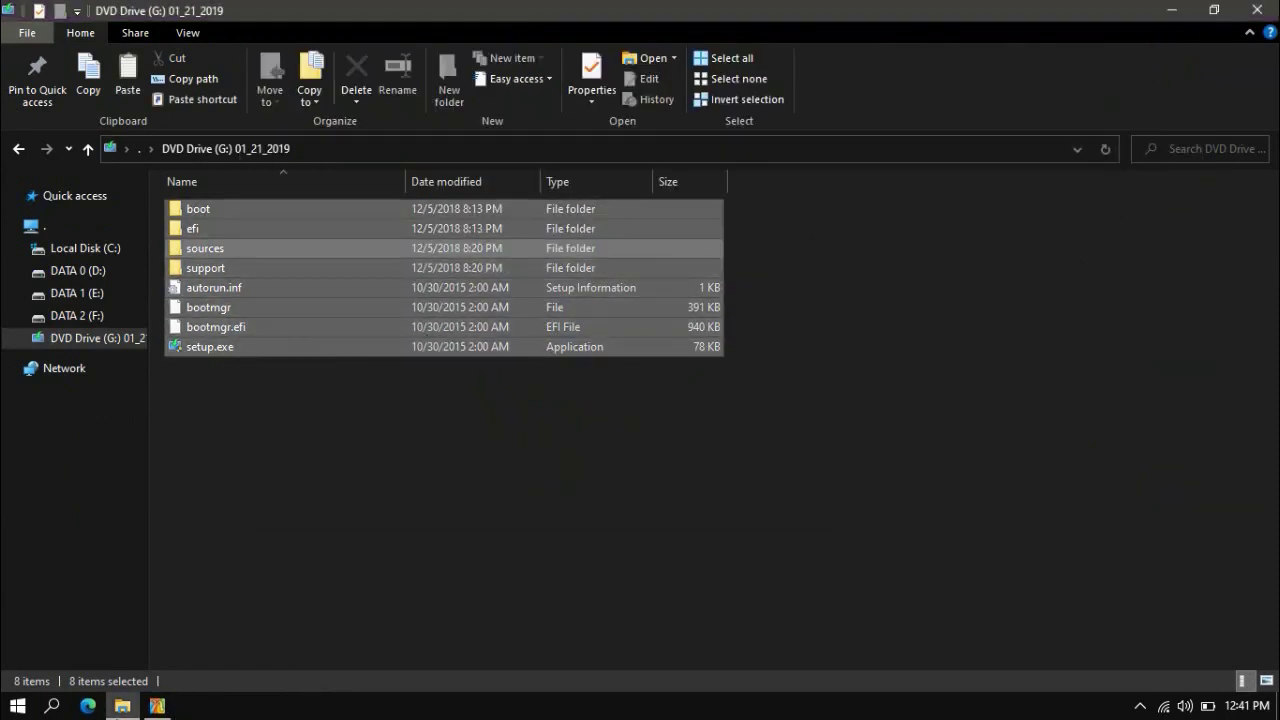
pyautogui.click(122, 706)
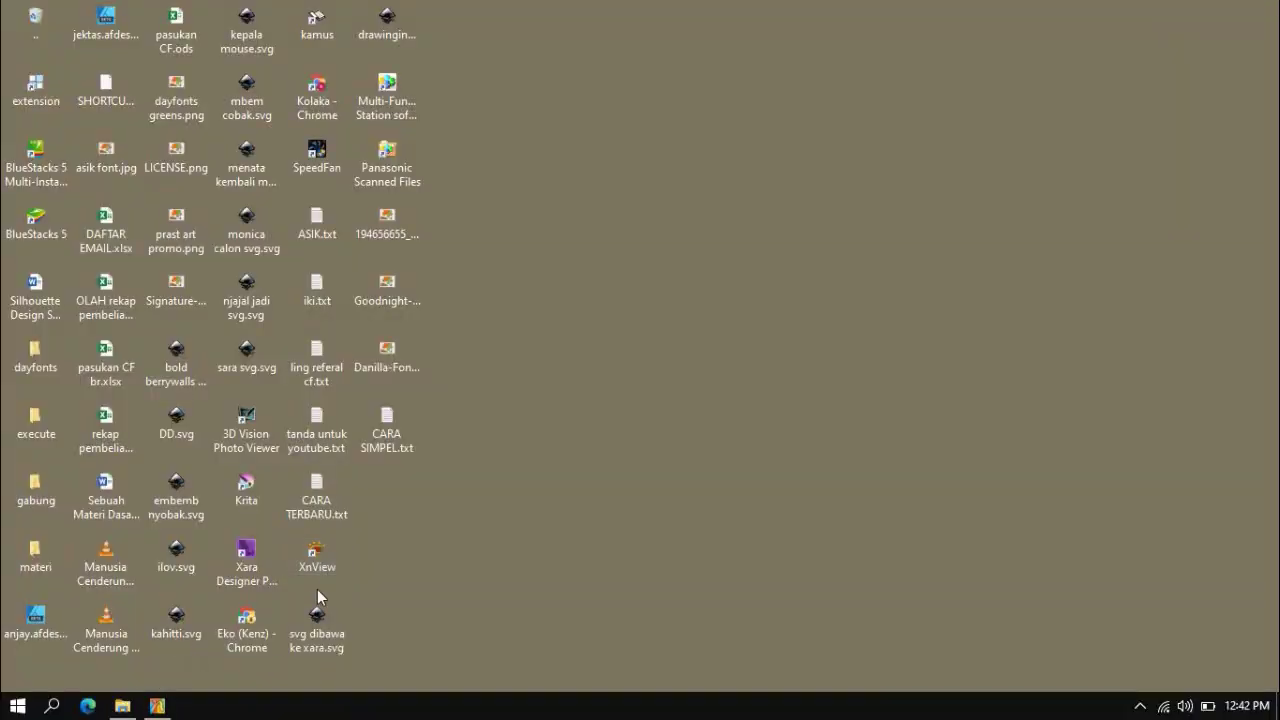
pyautogui.click(122, 706)
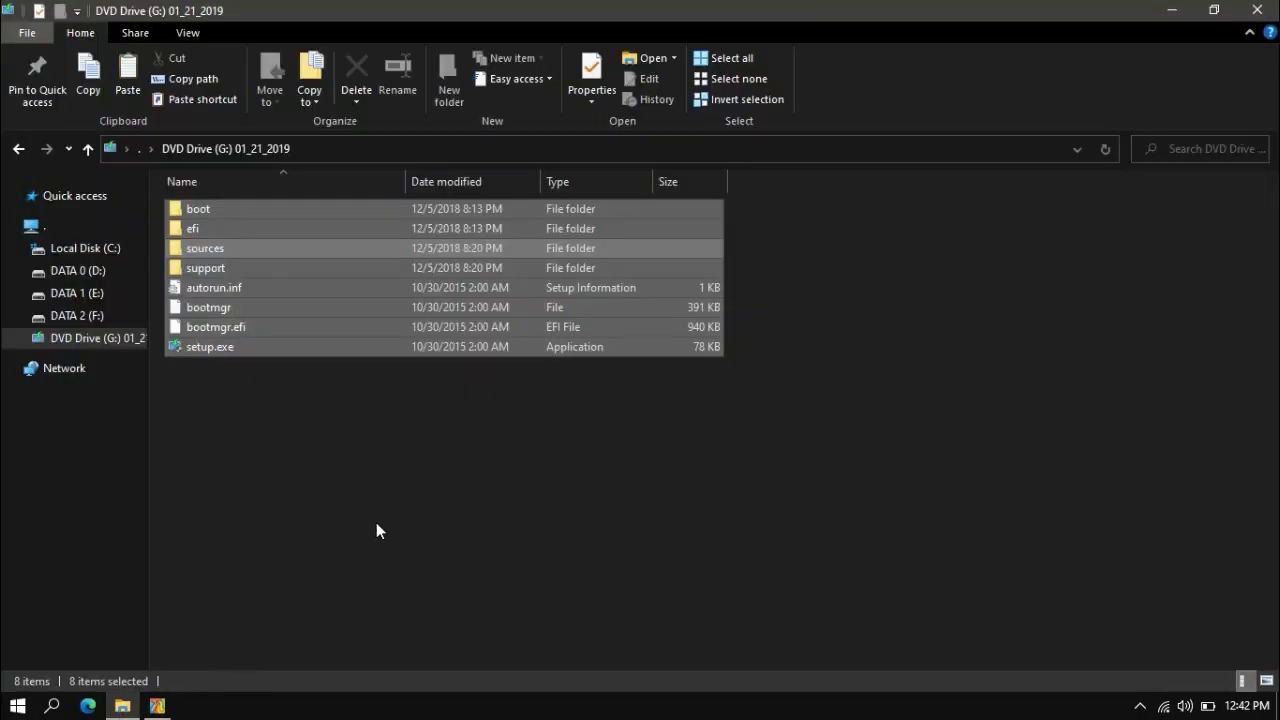
pyautogui.press('super+w')
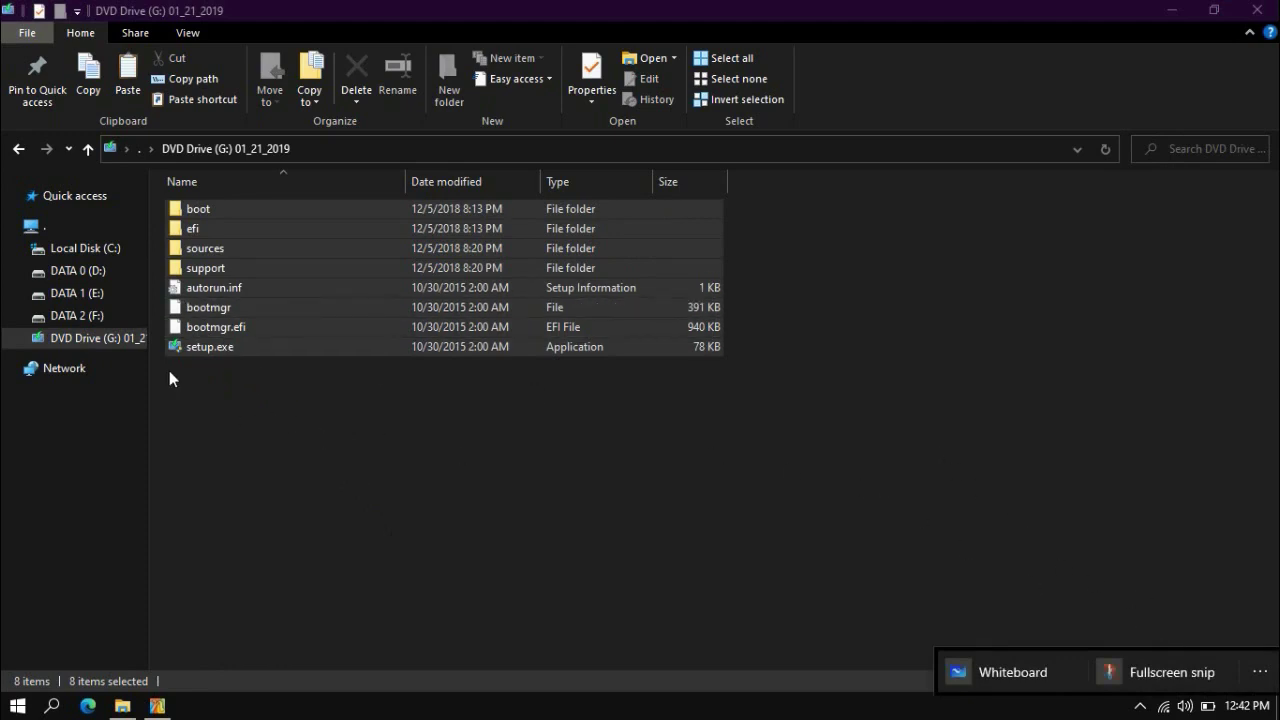
# Create a folder named ISO in MAKE MICRO SD WIN 10 INSTALLER on DATA 0 (D:) and place the mounted drive's contents in it
pyautogui.hotkey('alt', 'Up')
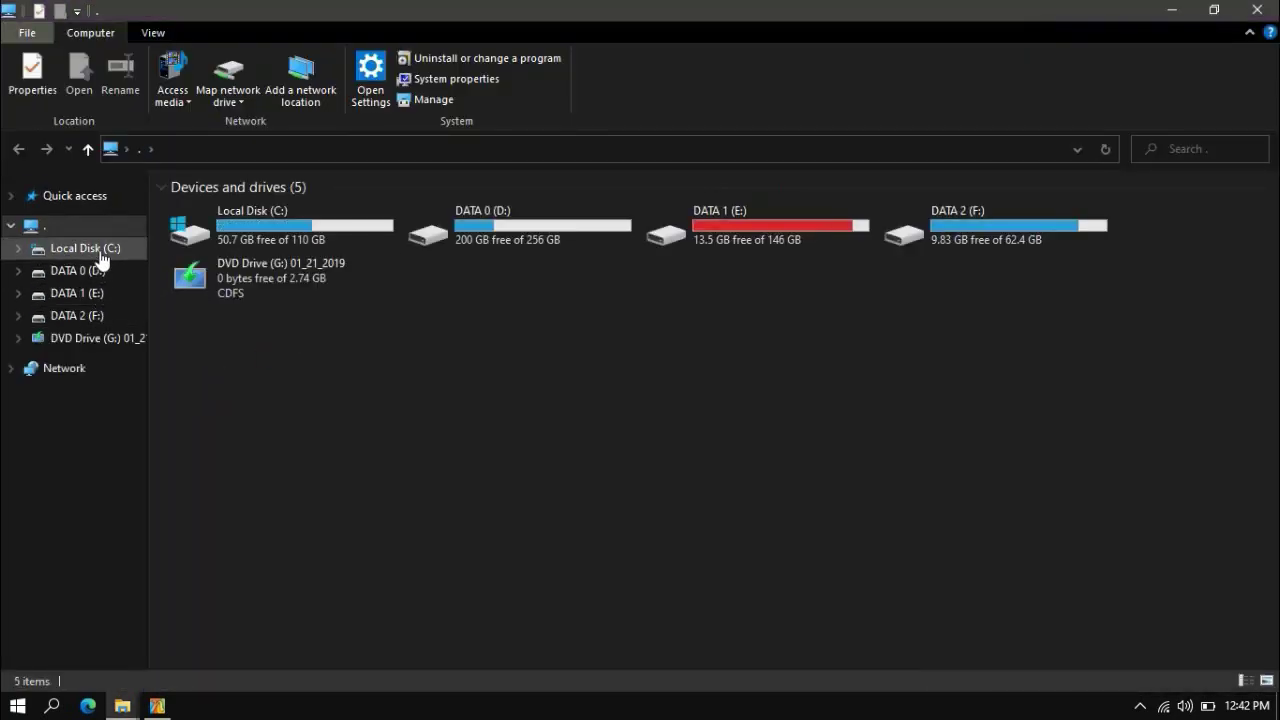
pyautogui.click(98, 279)
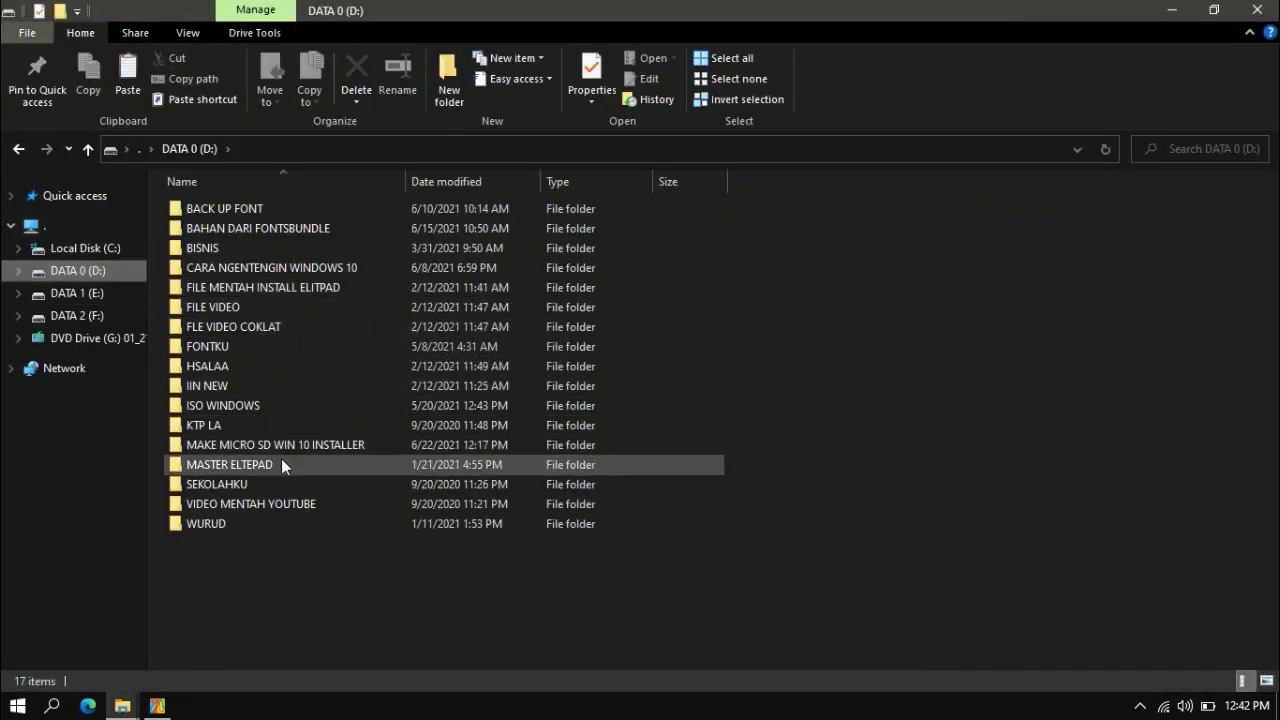
pyautogui.doubleClick(290, 447)
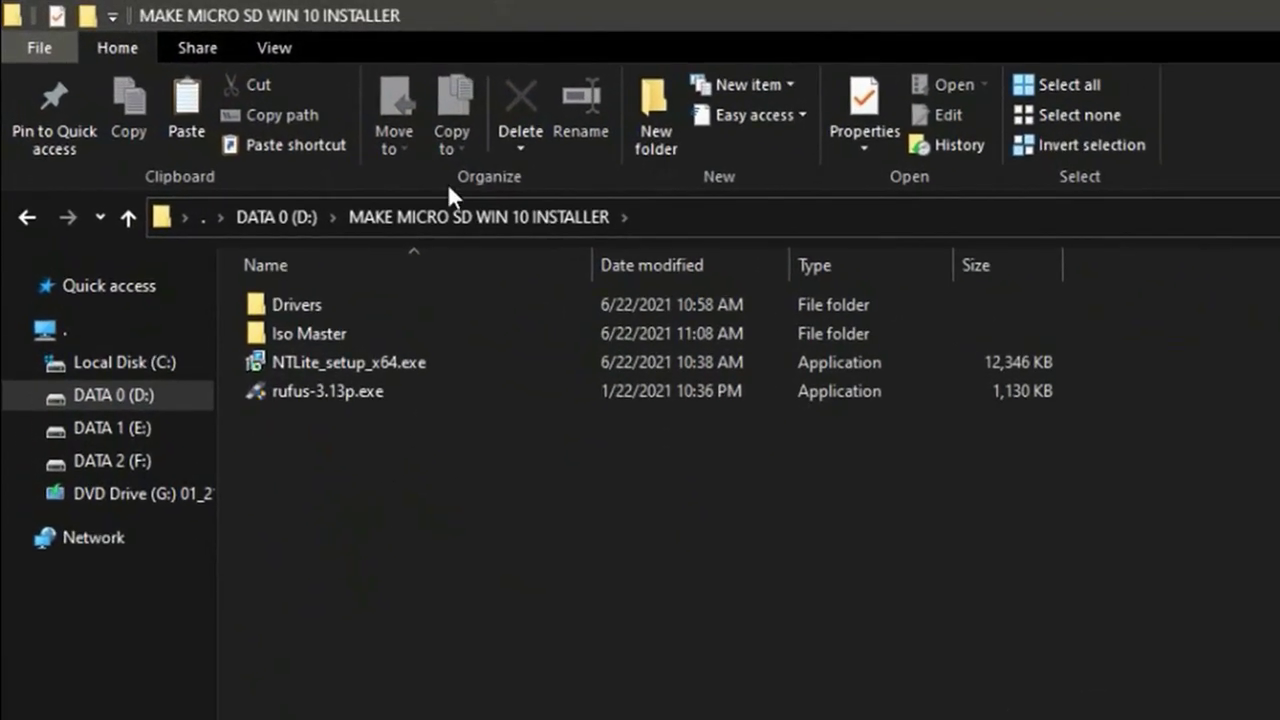
pyautogui.hotkey('ctrl', 'shift', 'n')
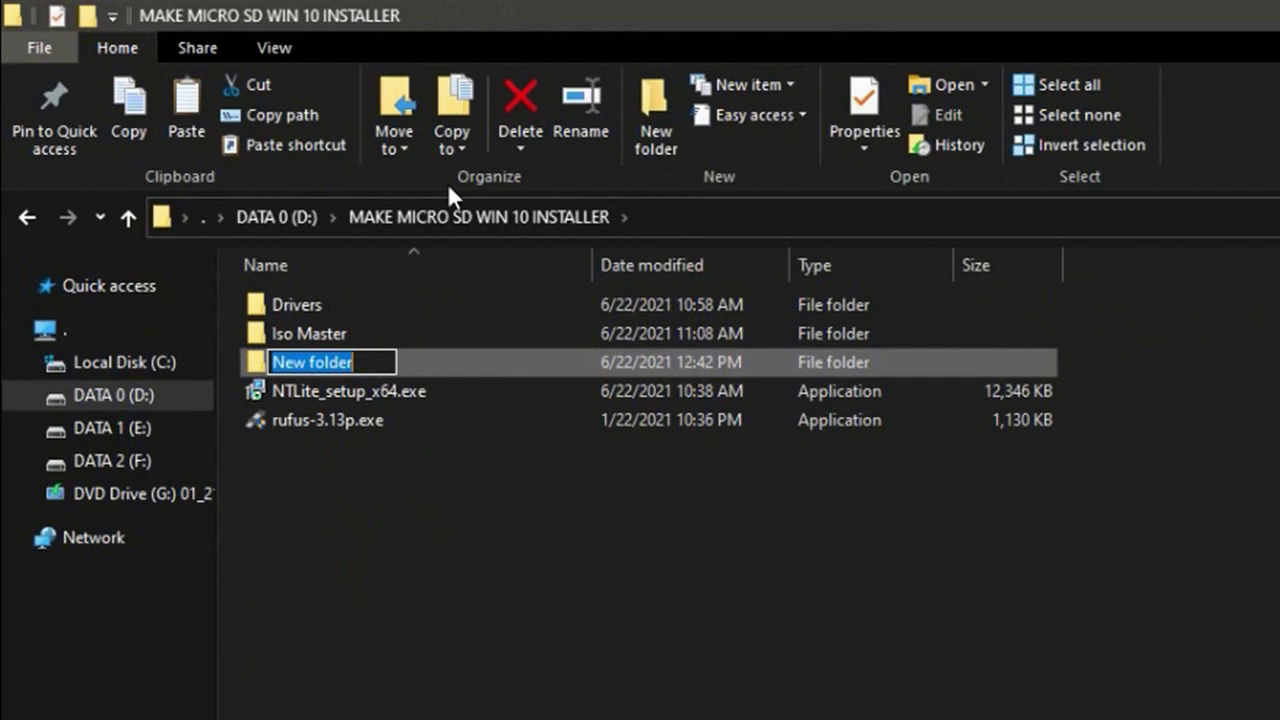
pyautogui.write('iso')
pyautogui.press('BackSpace')
pyautogui.press('BackSpace')
pyautogui.press('BackSpace')
pyautogui.write('ISO')
pyautogui.press('Return')
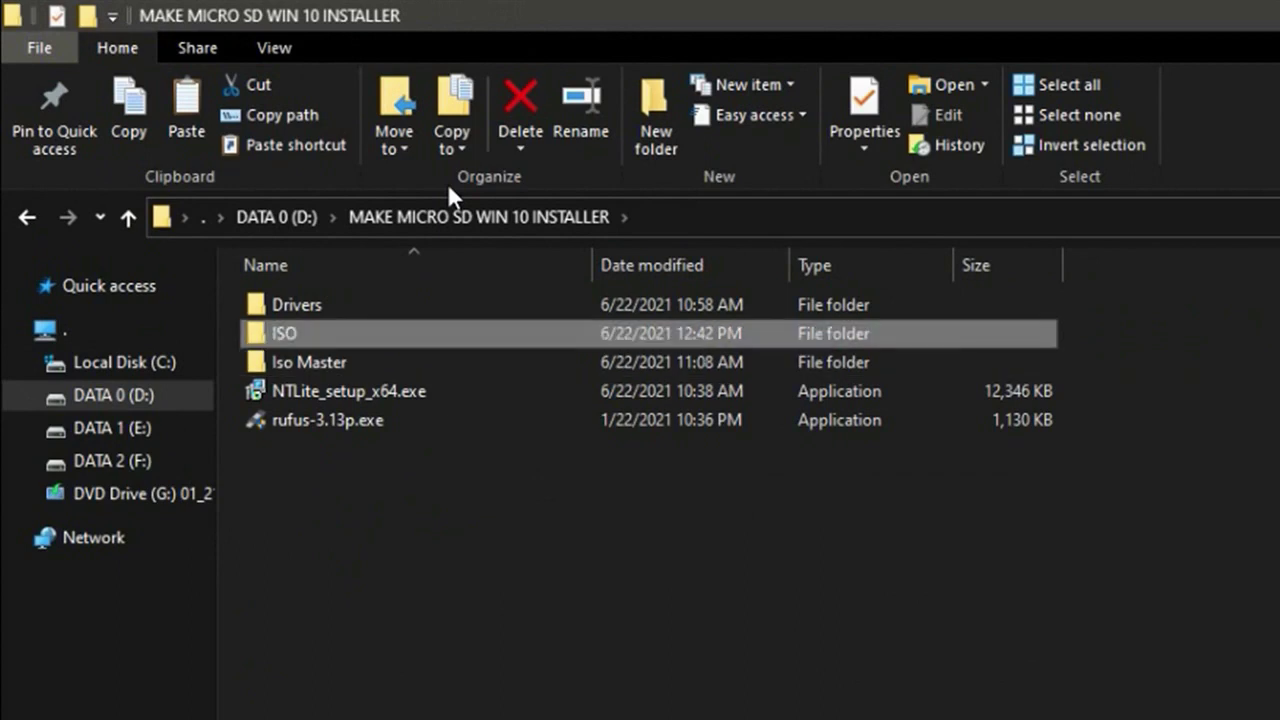
pyautogui.press('Return')
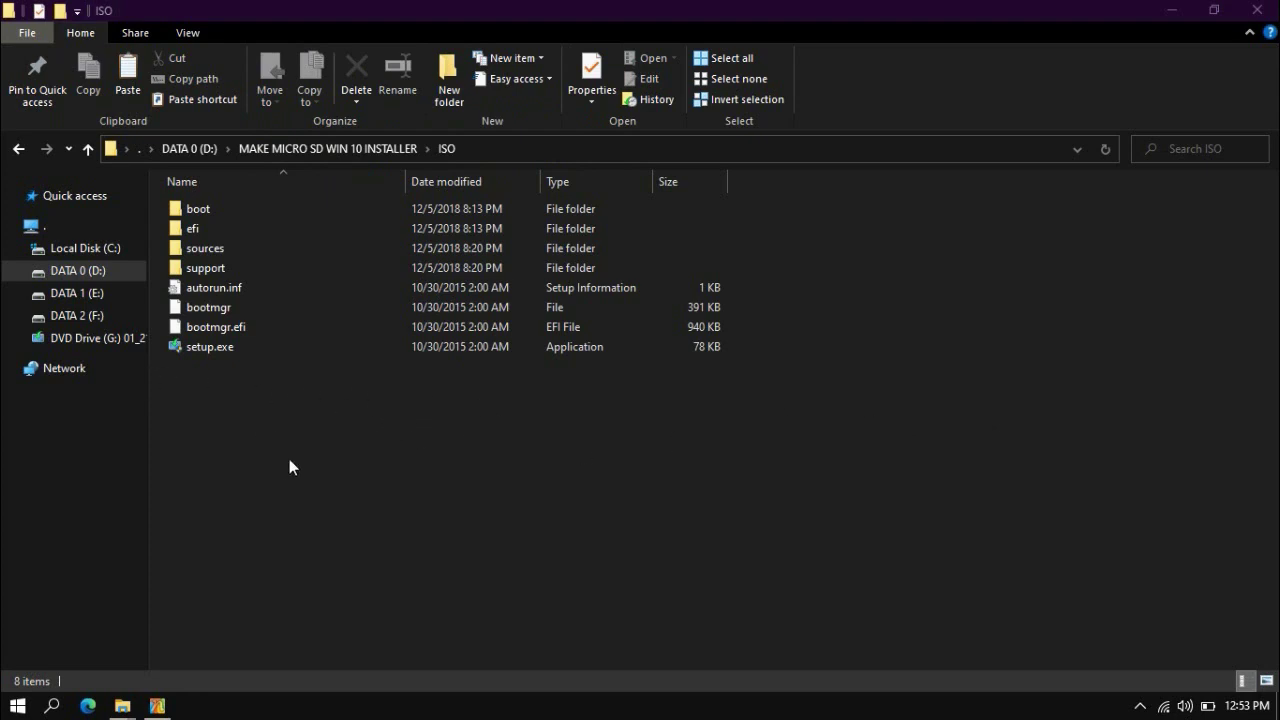
# Eject the mounted Windows image, DVD Drive (G:)
pyautogui.click(126, 340)
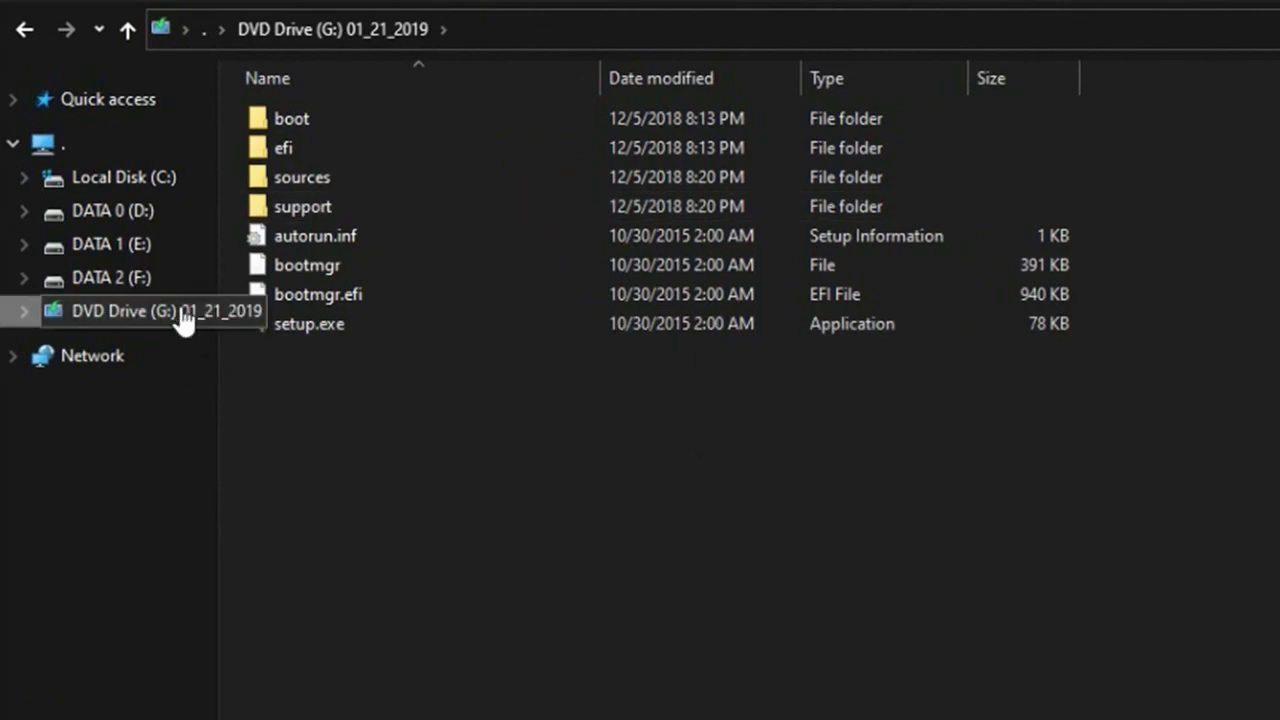
pyautogui.rightClick(187, 315)
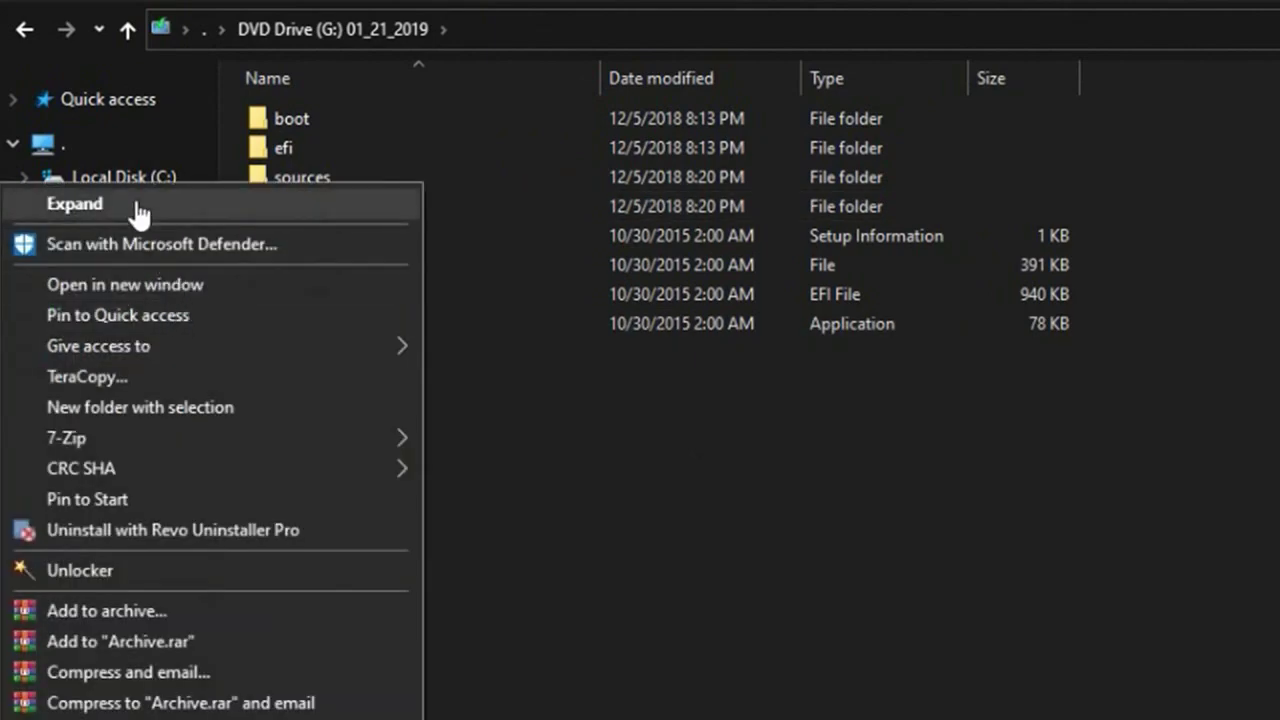
pyautogui.click(74, 624)
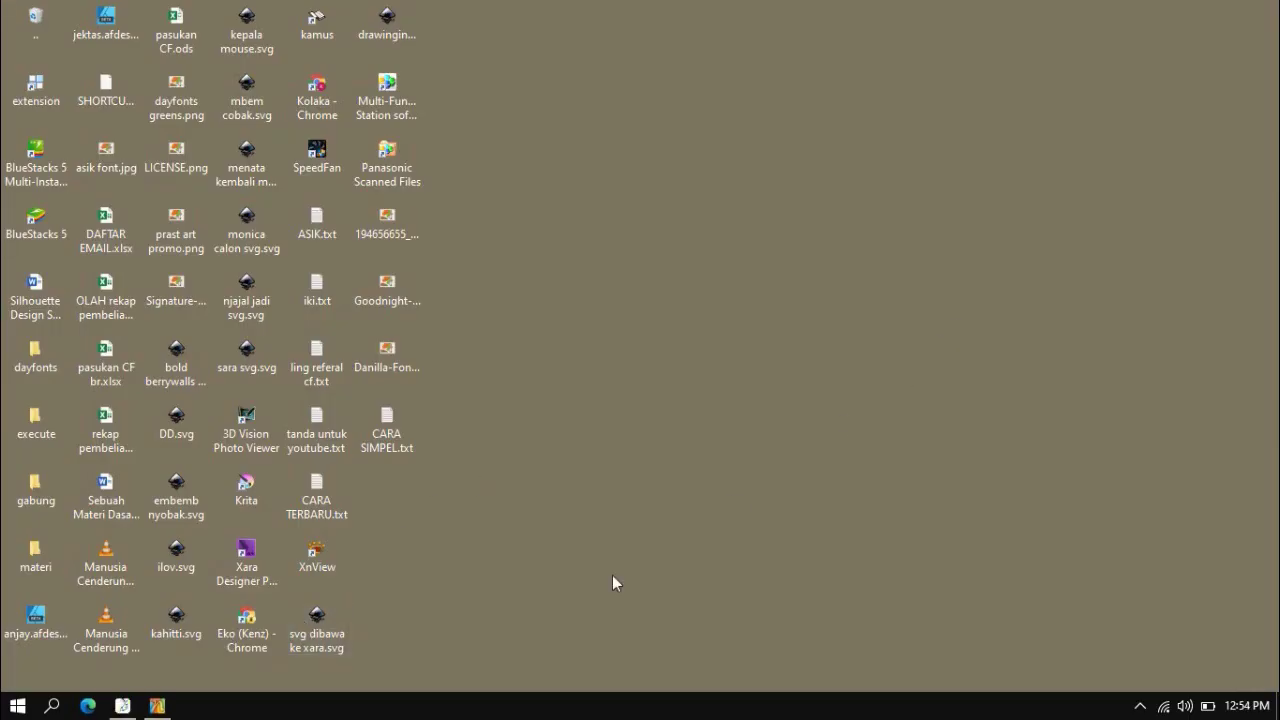
# Switch to NTLite and add the ISO folder in MAKE MICRO SD WIN 10 INSTALLER as an image directory
pyautogui.click(166, 708)
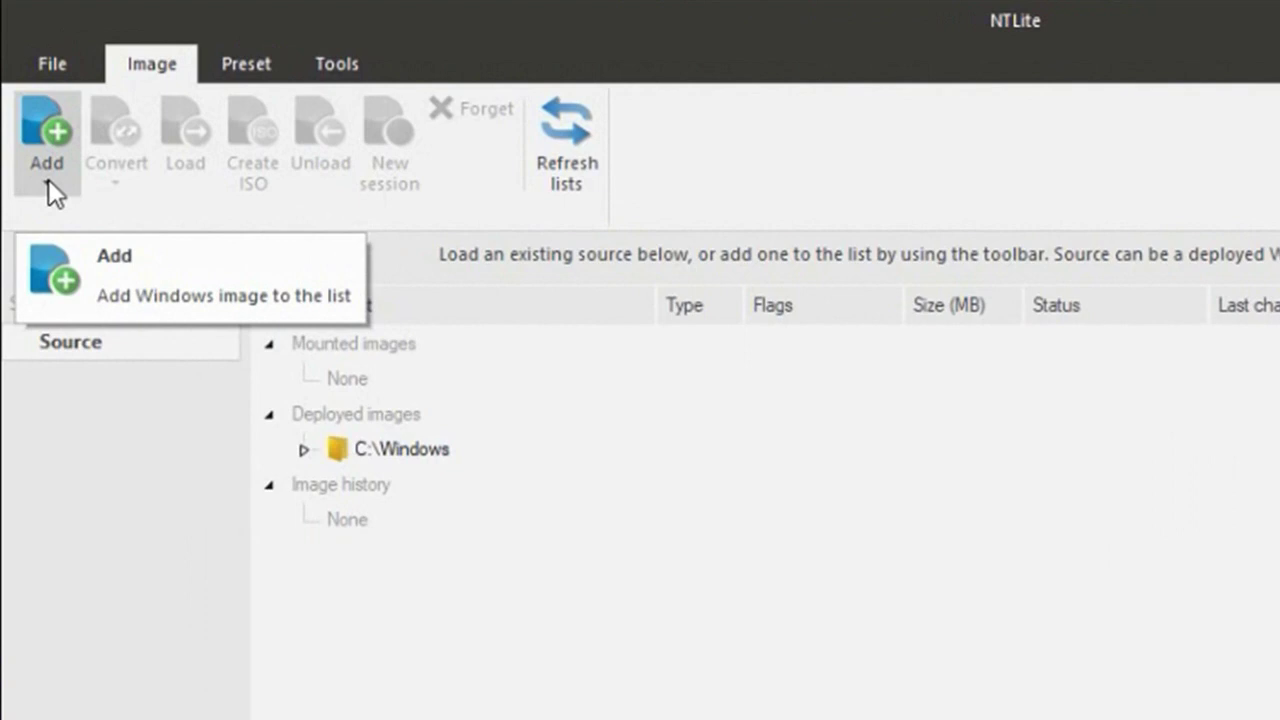
pyautogui.click(48, 179)
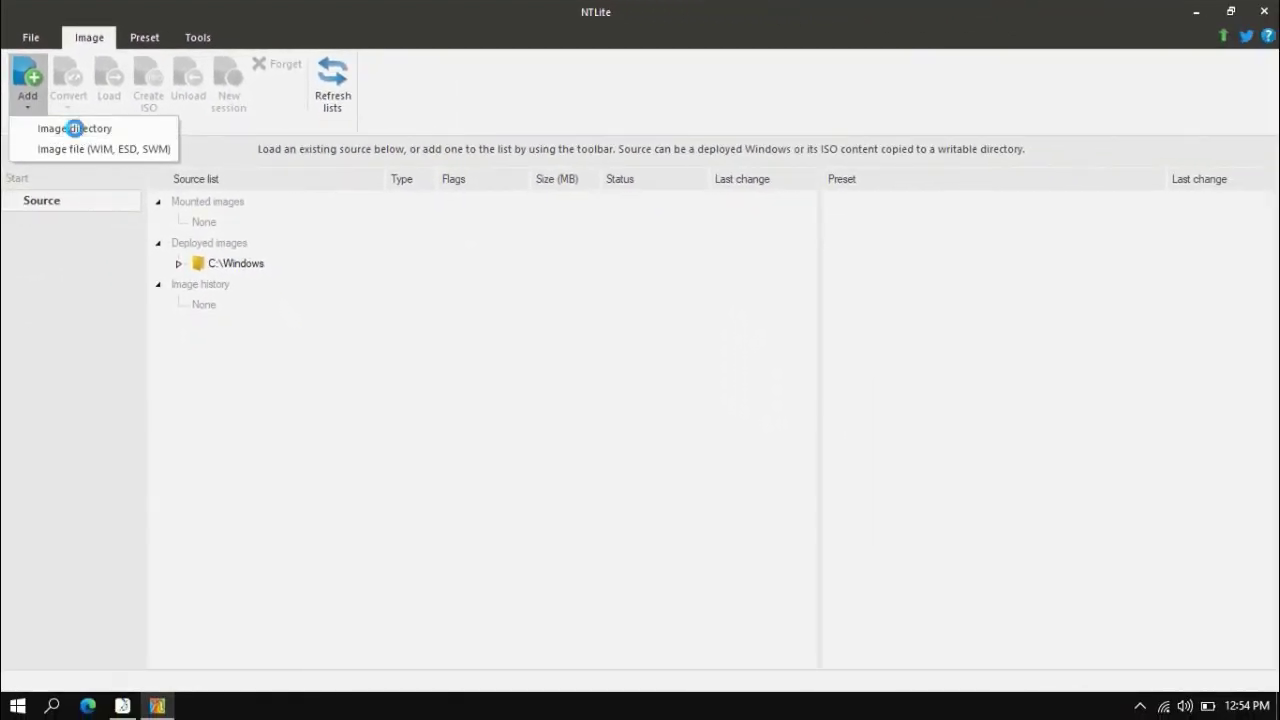
pyautogui.click(75, 128)
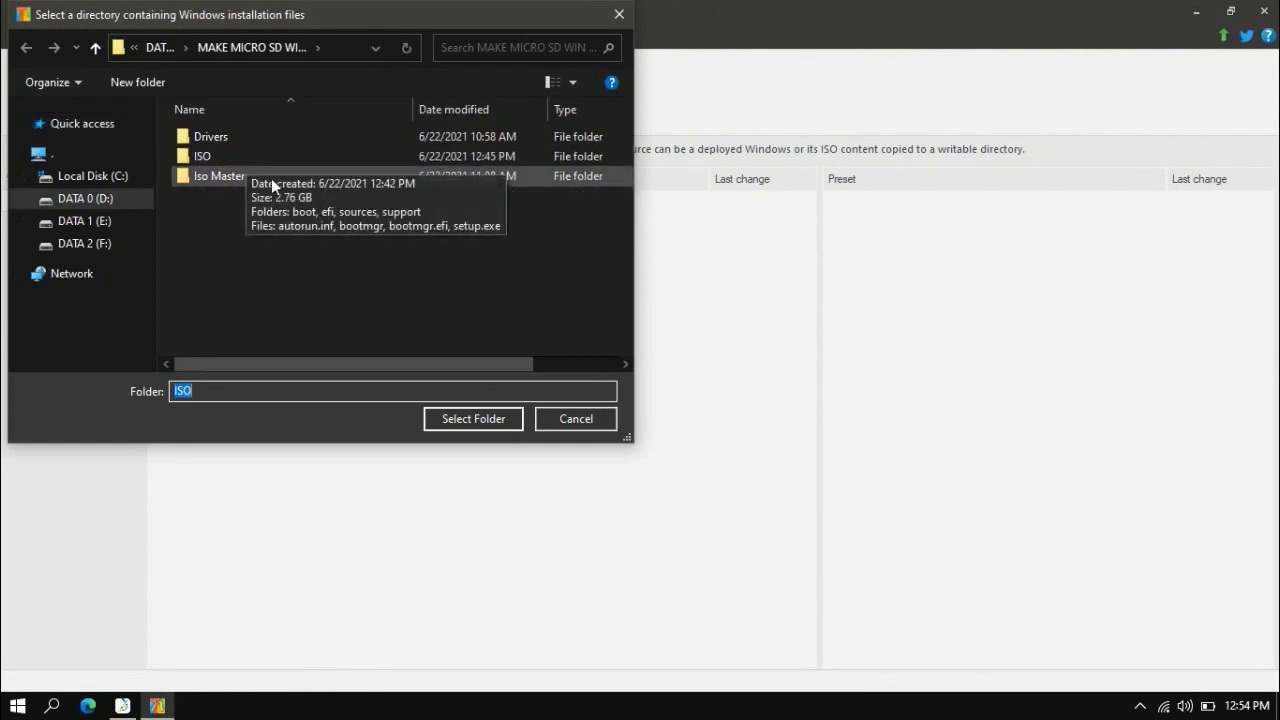
pyautogui.click(243, 155)
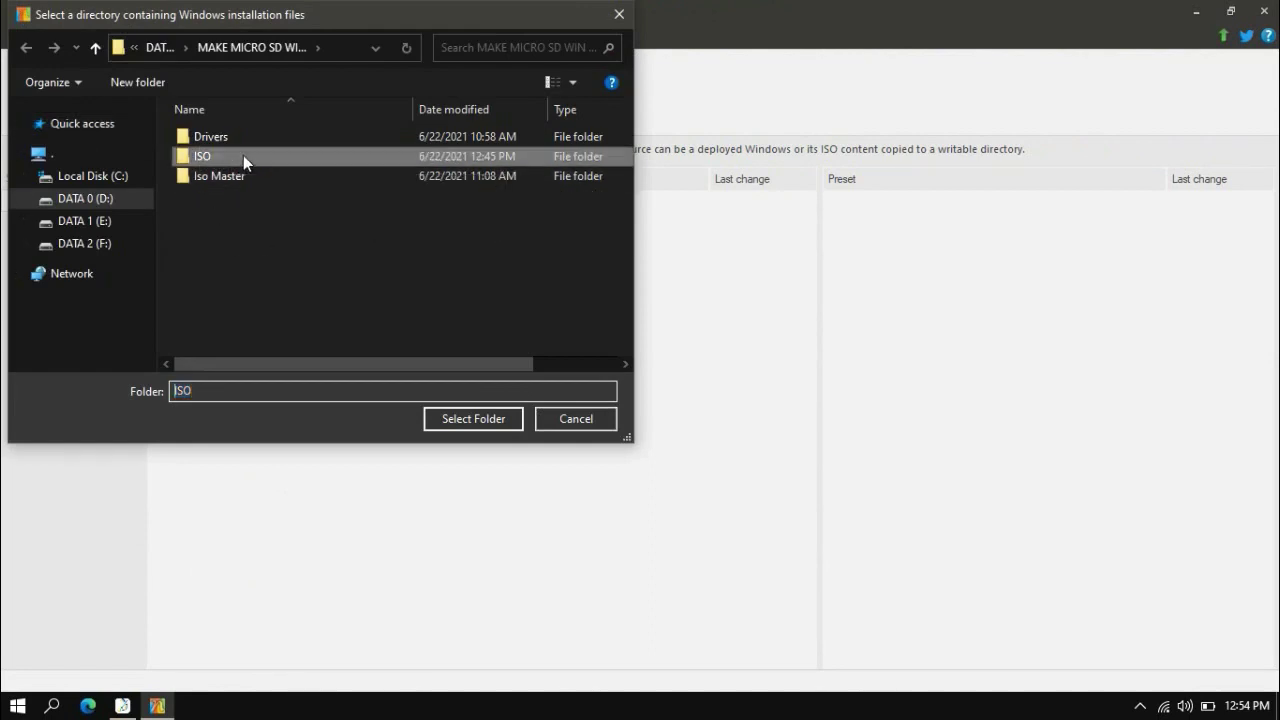
pyautogui.click(475, 424)
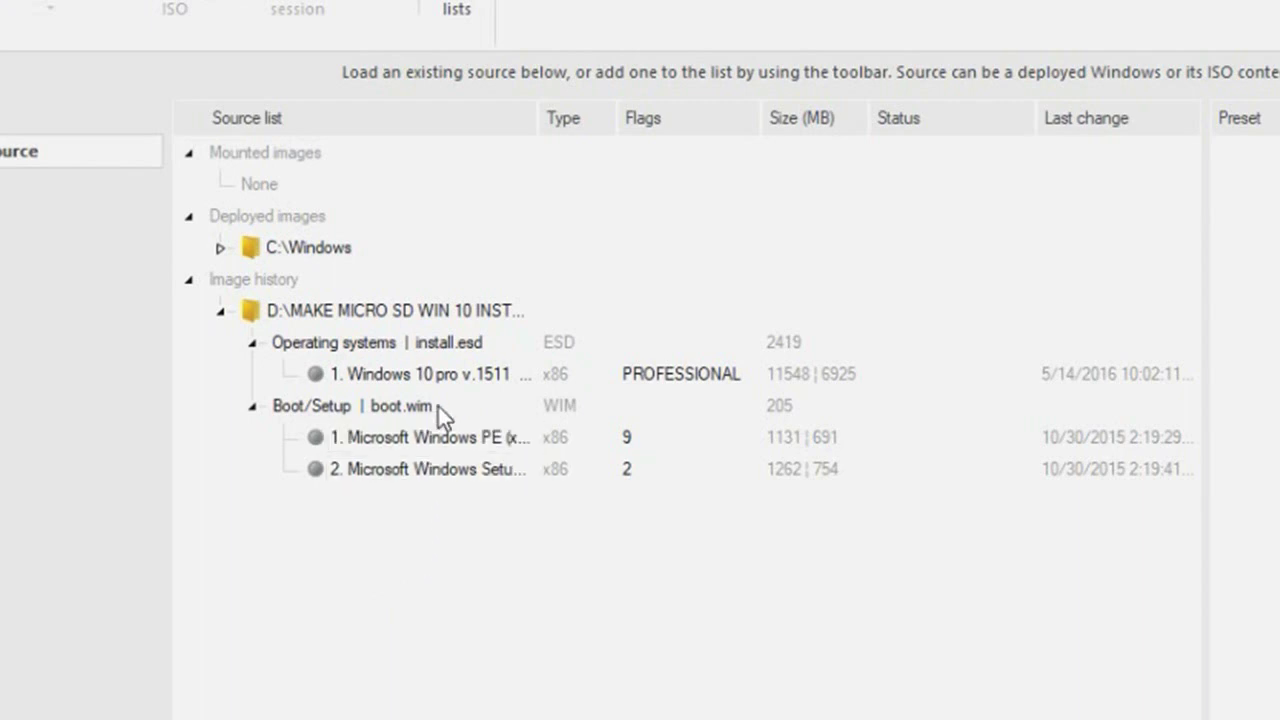
# Load the Windows 10 pro v.1511 image from install.esd, converting it to the standard WIM format
pyautogui.click(425, 373)
pyautogui.click(457, 484)
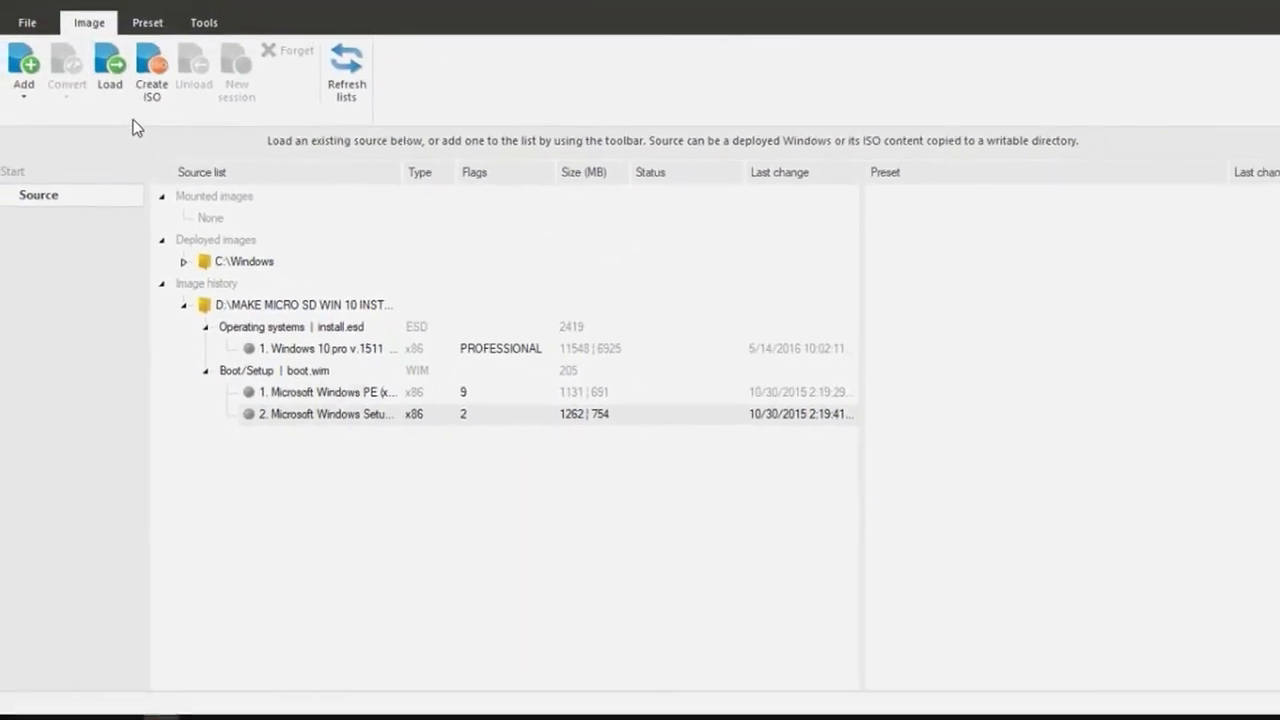
pyautogui.click(307, 346)
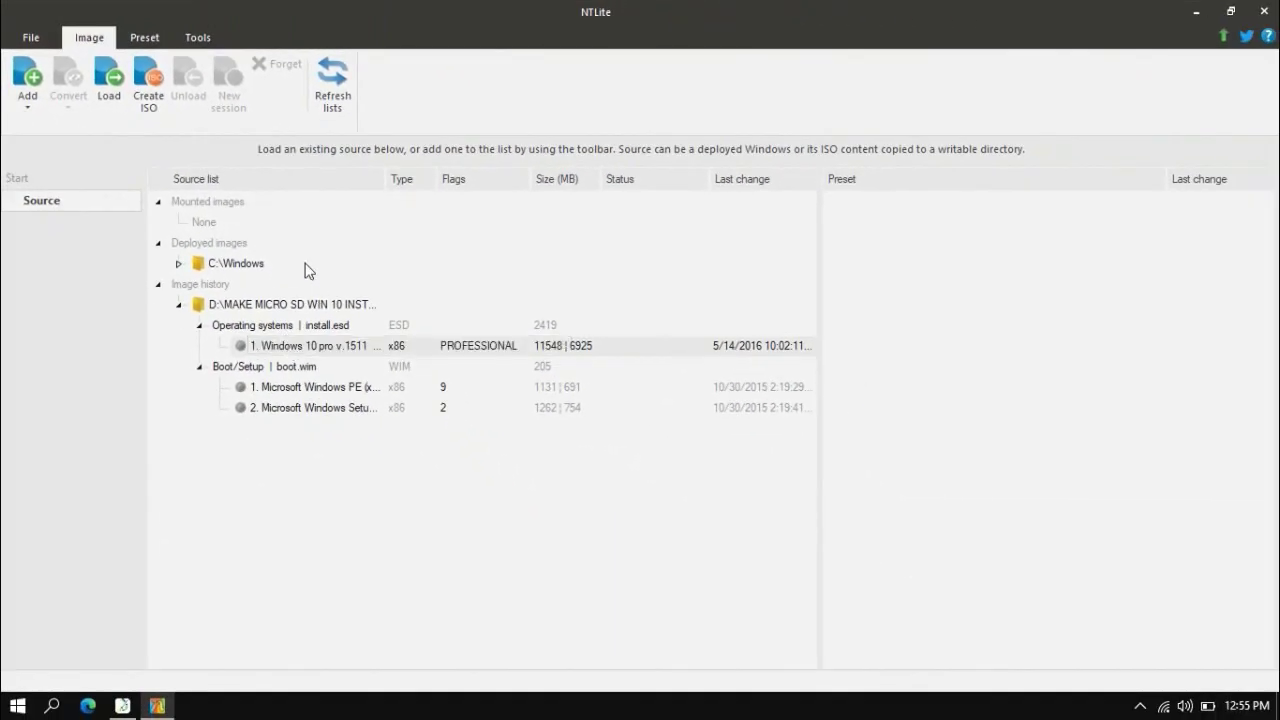
pyautogui.click(110, 84)
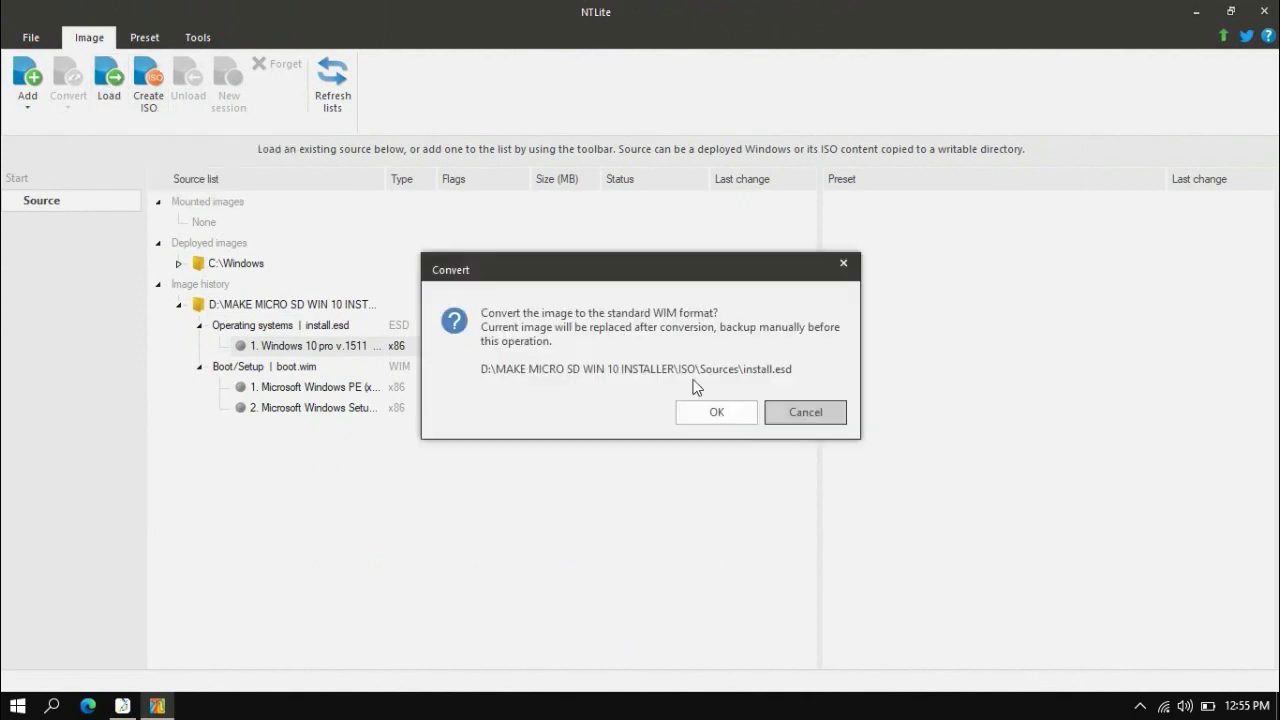
pyautogui.click(714, 413)
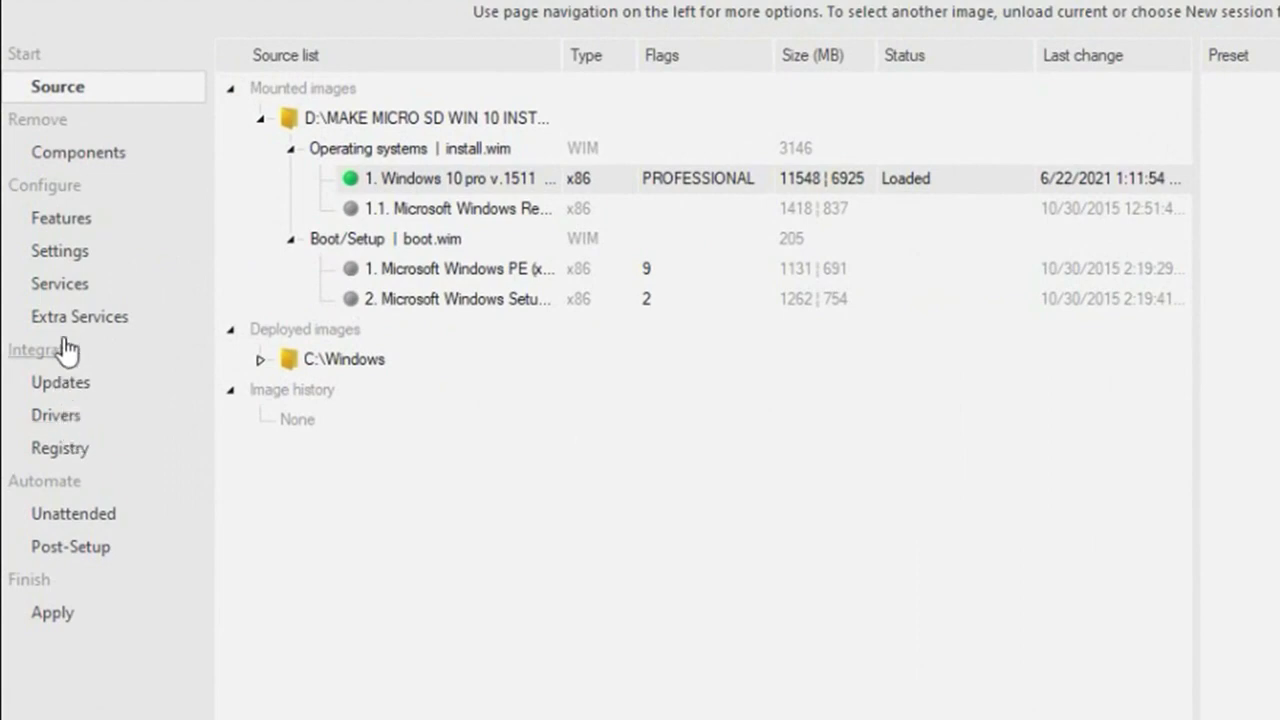
# Queue every driver from the Drivers directory in MAKE MICRO SD WIN 10 INSTALLER for the loaded Windows 10 pro image and dismiss the driver warnings
pyautogui.click(56, 415)
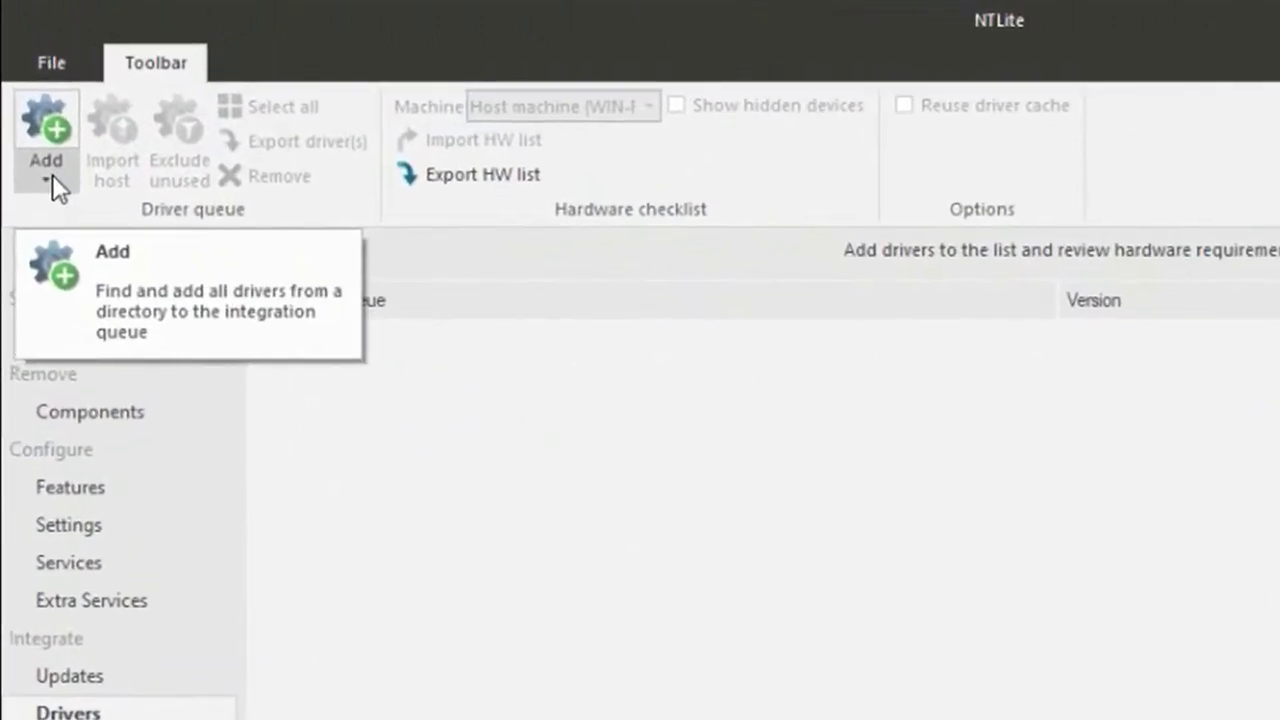
pyautogui.click(52, 177)
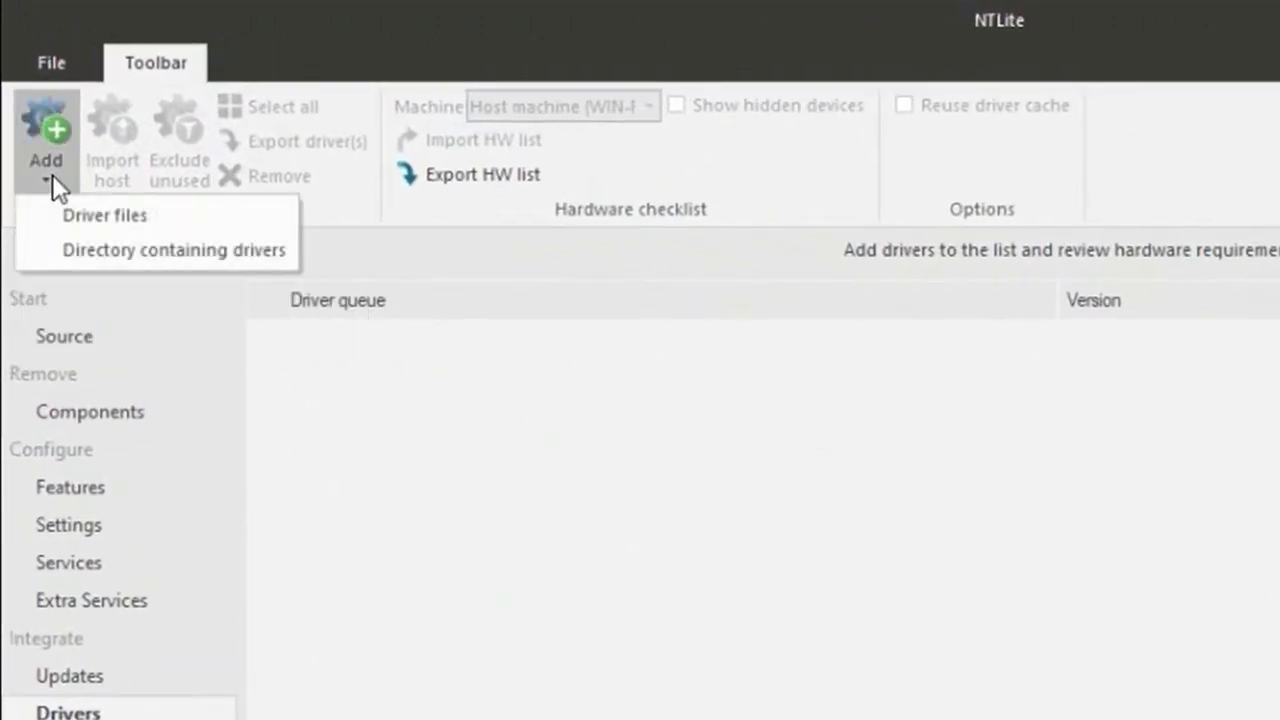
pyautogui.click(133, 258)
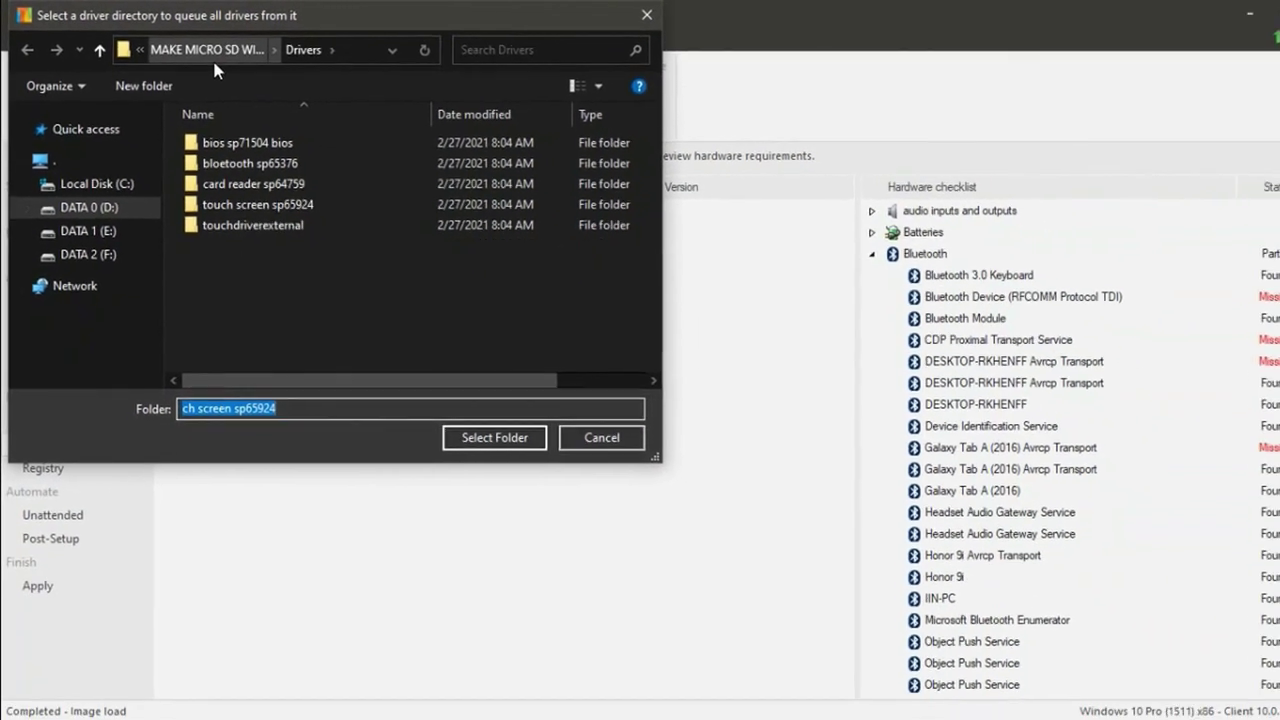
pyautogui.click(225, 50)
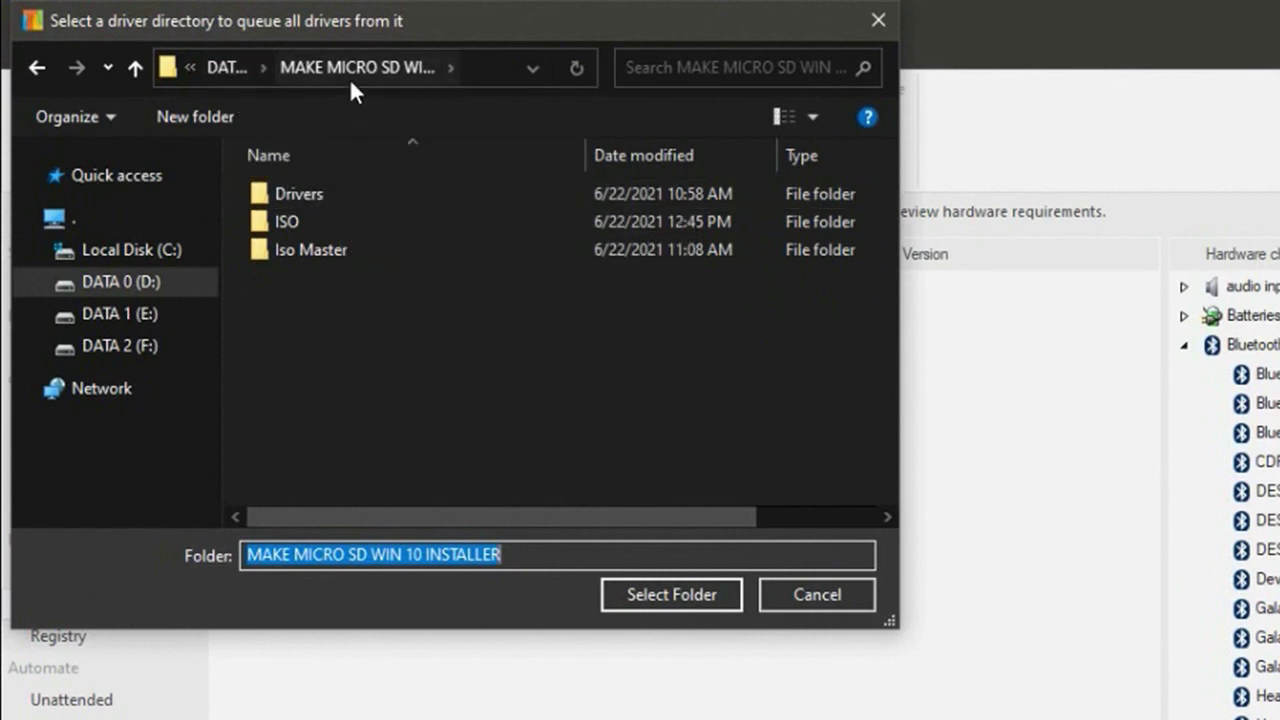
pyautogui.doubleClick(336, 194)
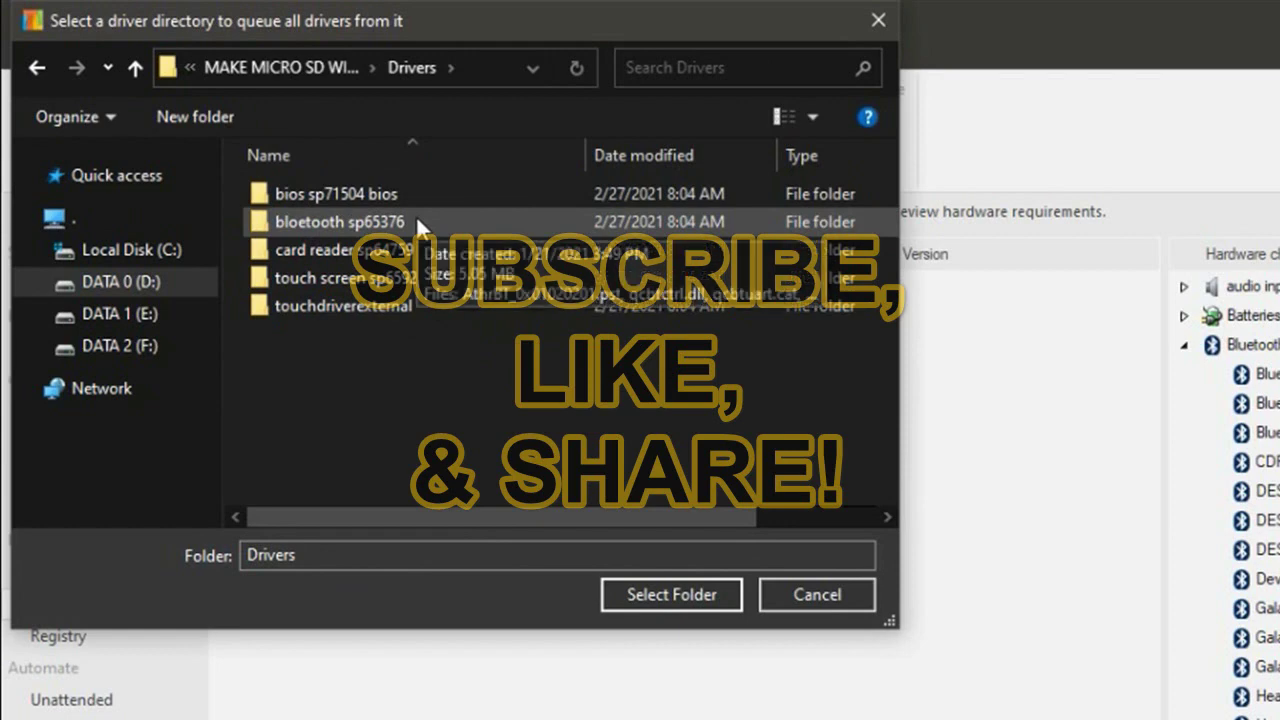
pyautogui.click(309, 79)
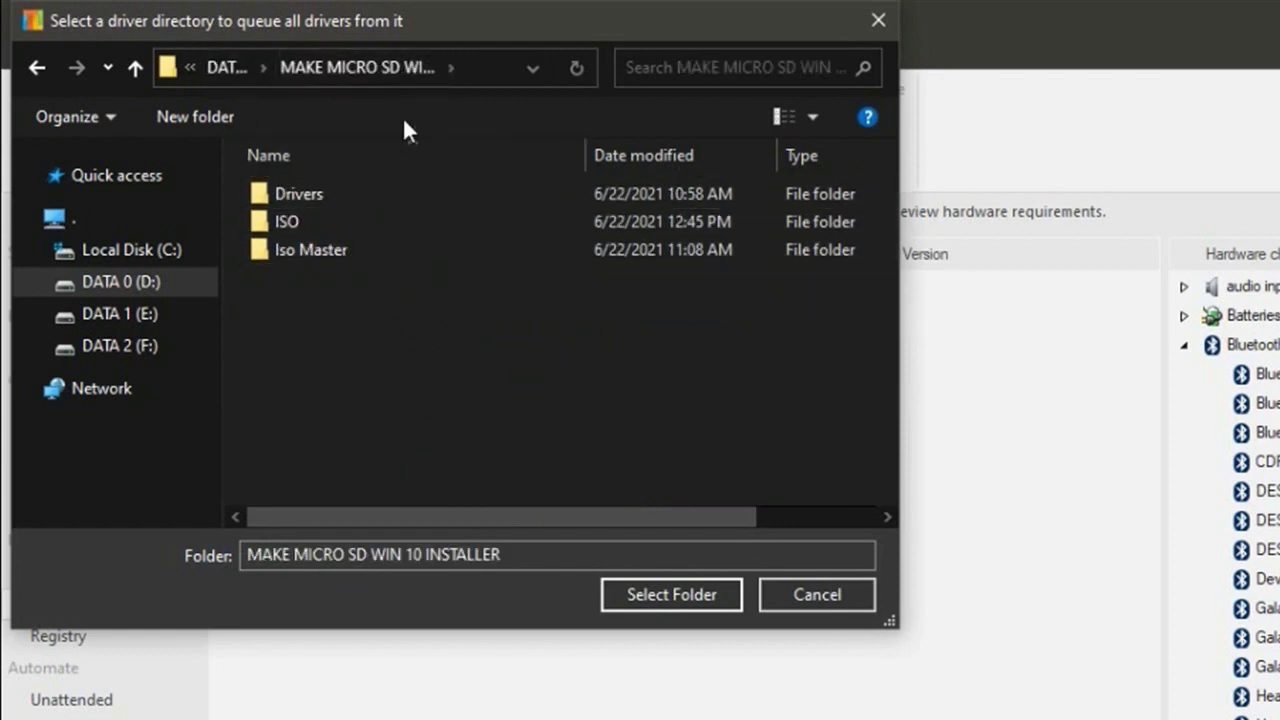
pyautogui.click(340, 195)
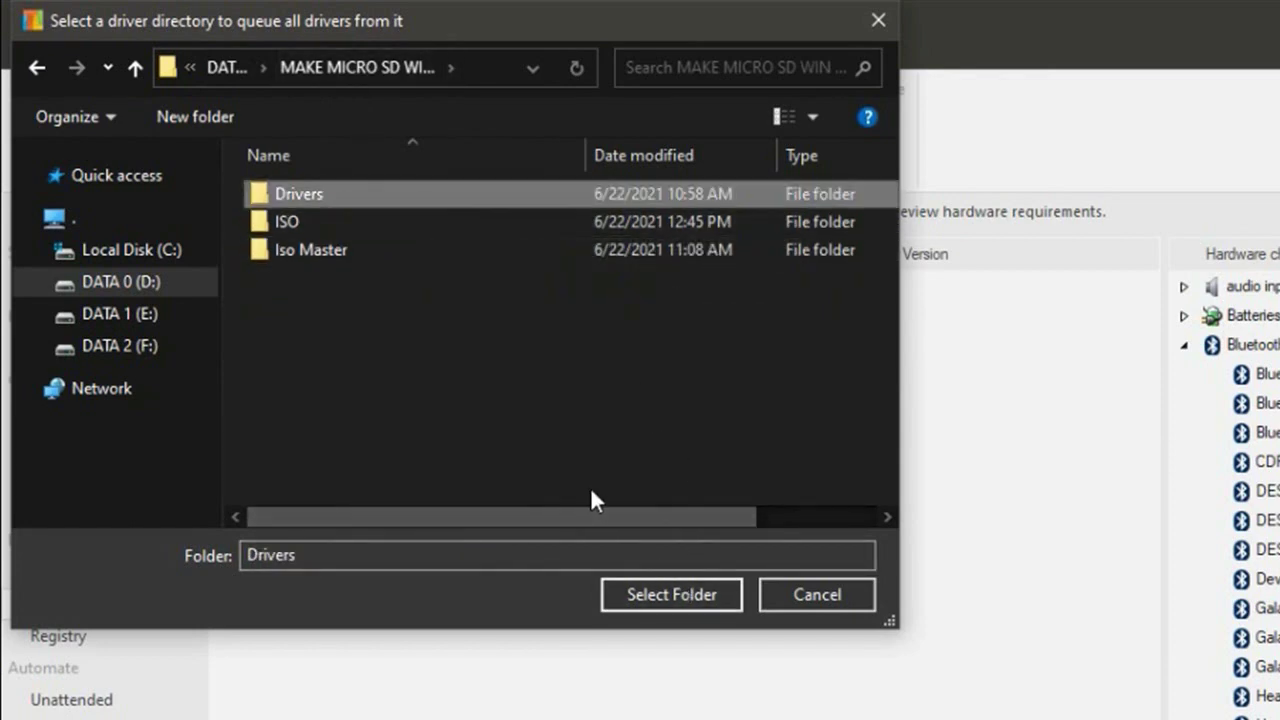
pyautogui.click(672, 601)
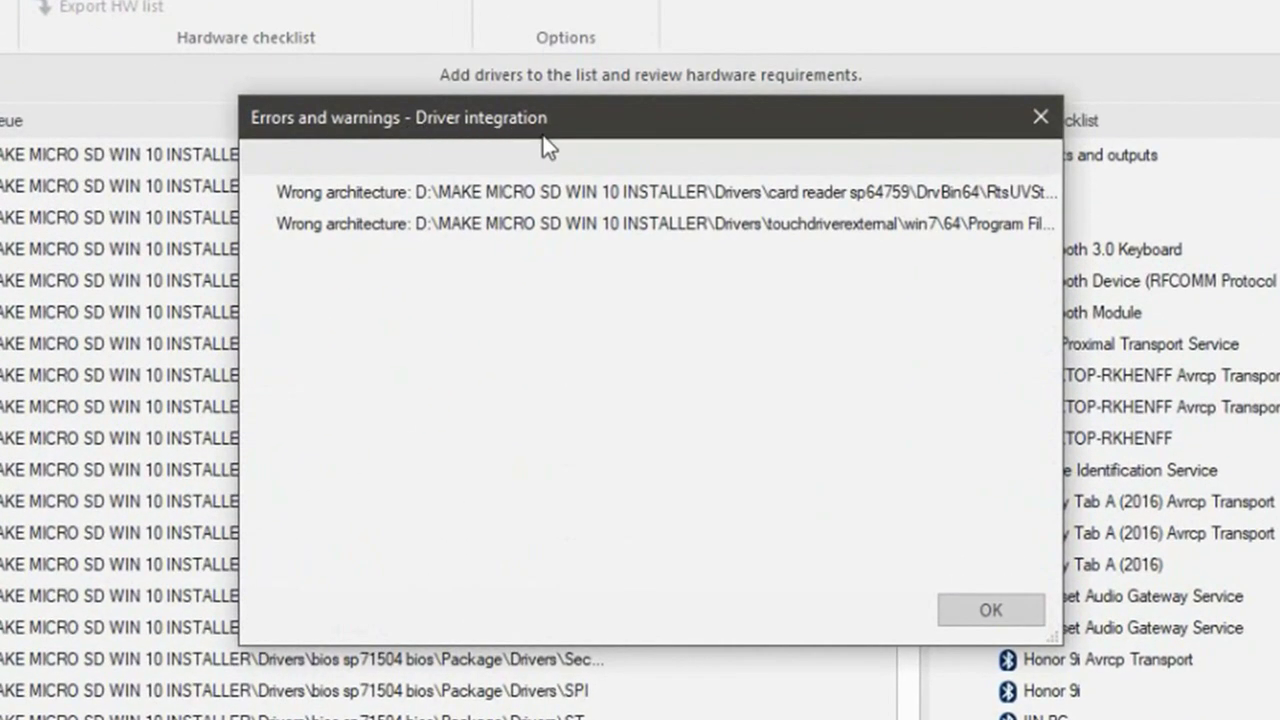
pyautogui.moveTo(712, 117); pyautogui.dragTo(651, 88)
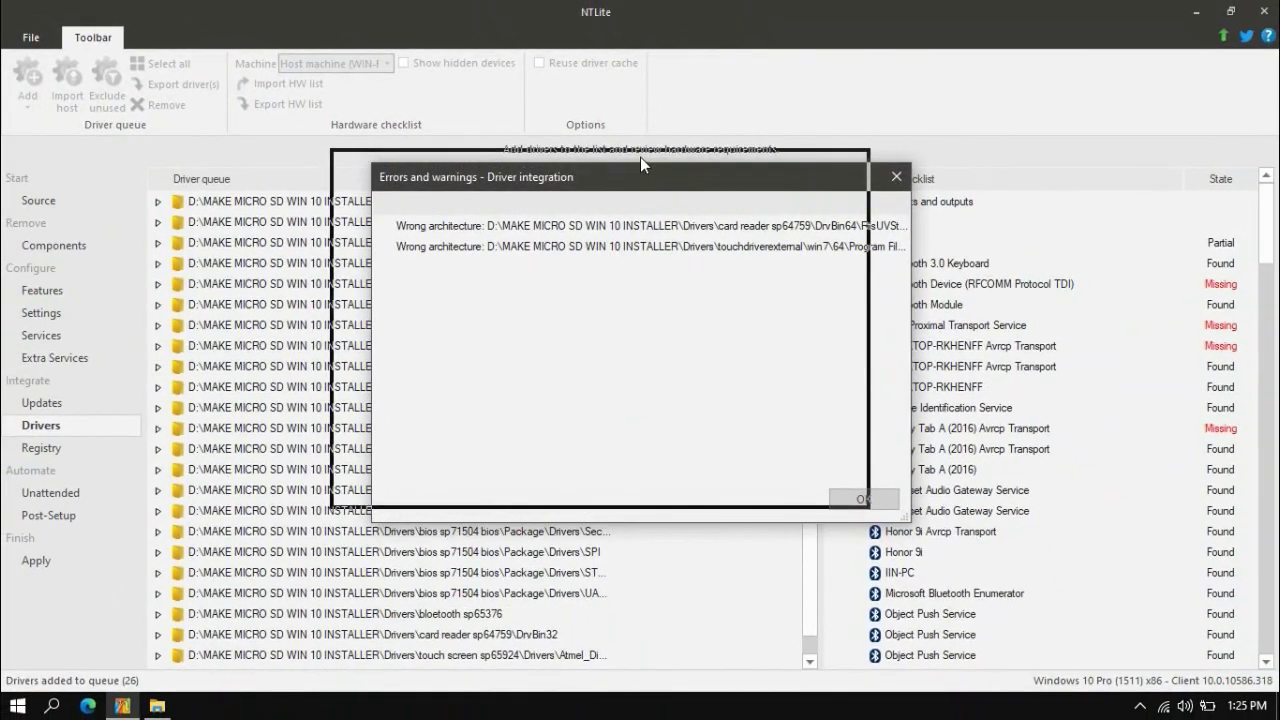
pyautogui.moveTo(640, 157); pyautogui.dragTo(640, 157)
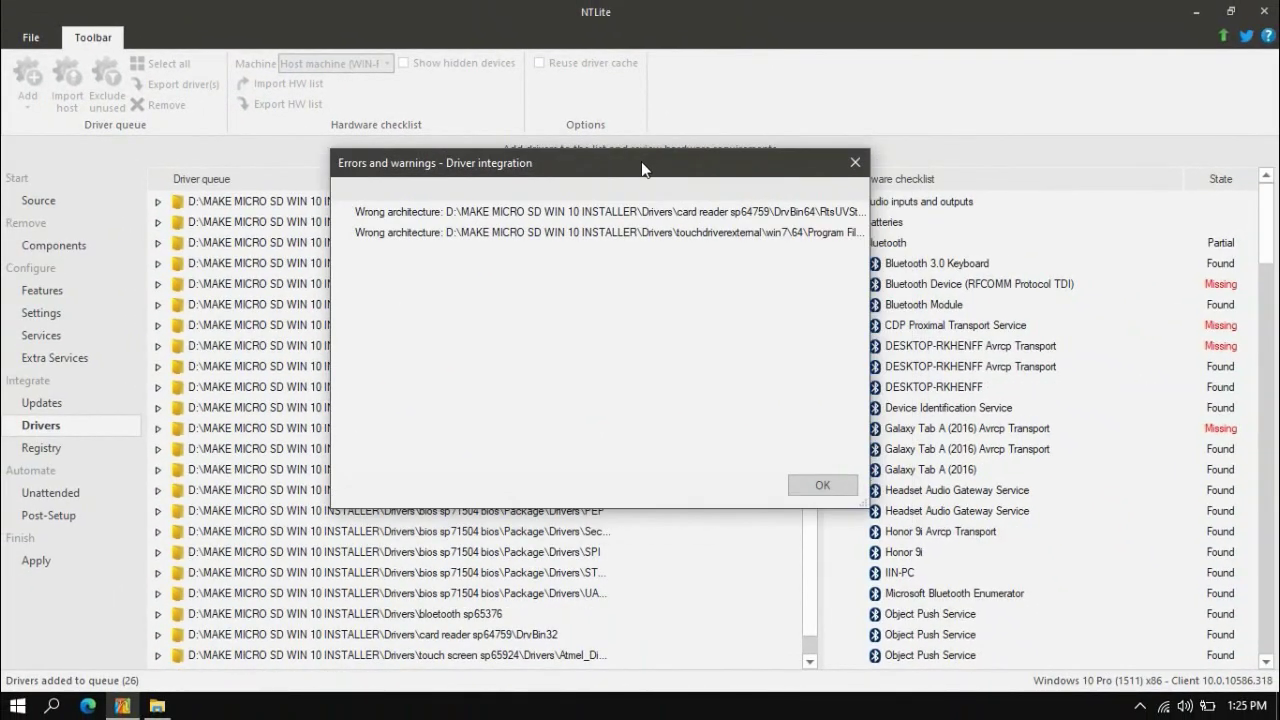
pyautogui.click(827, 483)
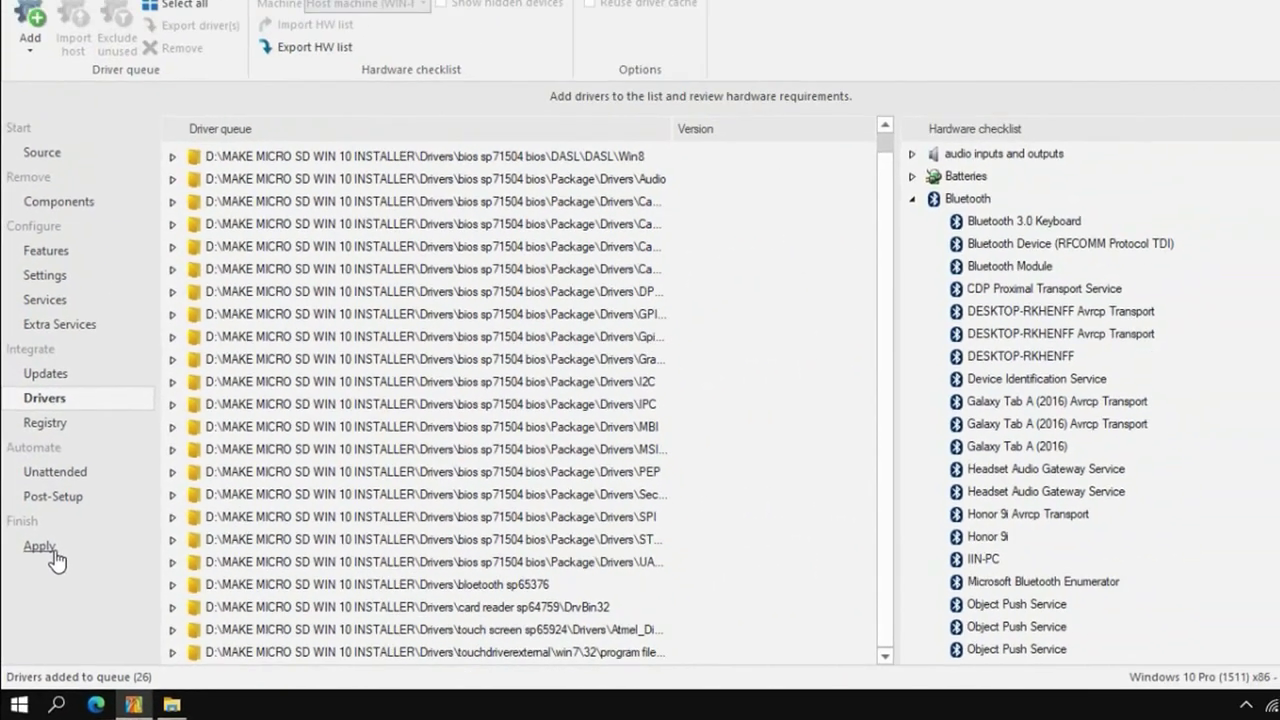
# Process the pending driver integration for install.wim with the Save the image mode
pyautogui.click(66, 430)
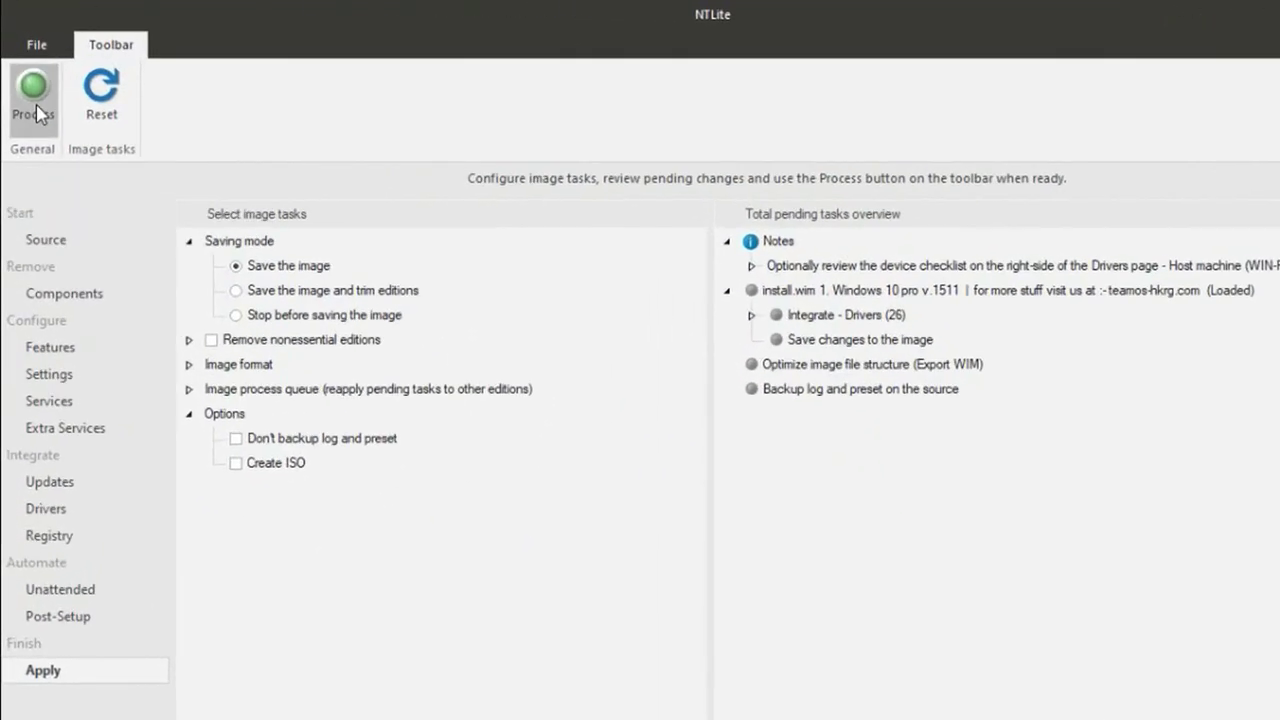
pyautogui.click(30, 95)
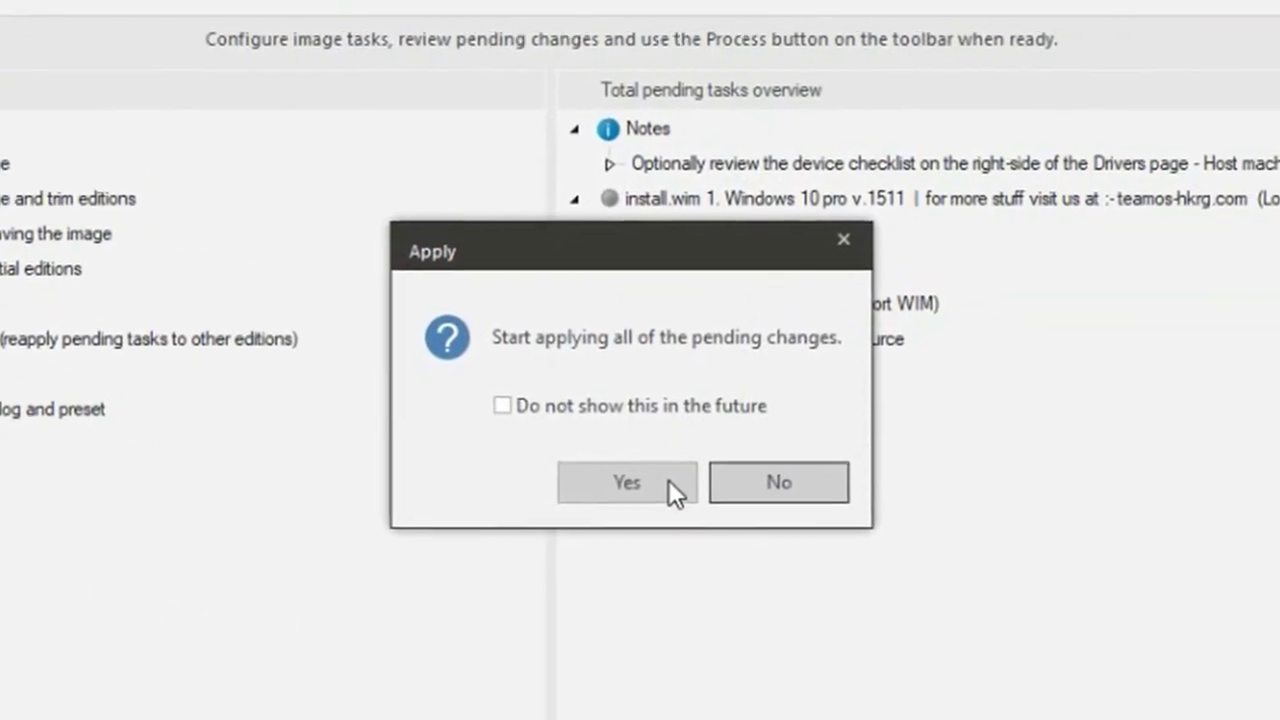
pyautogui.click(973, 637)
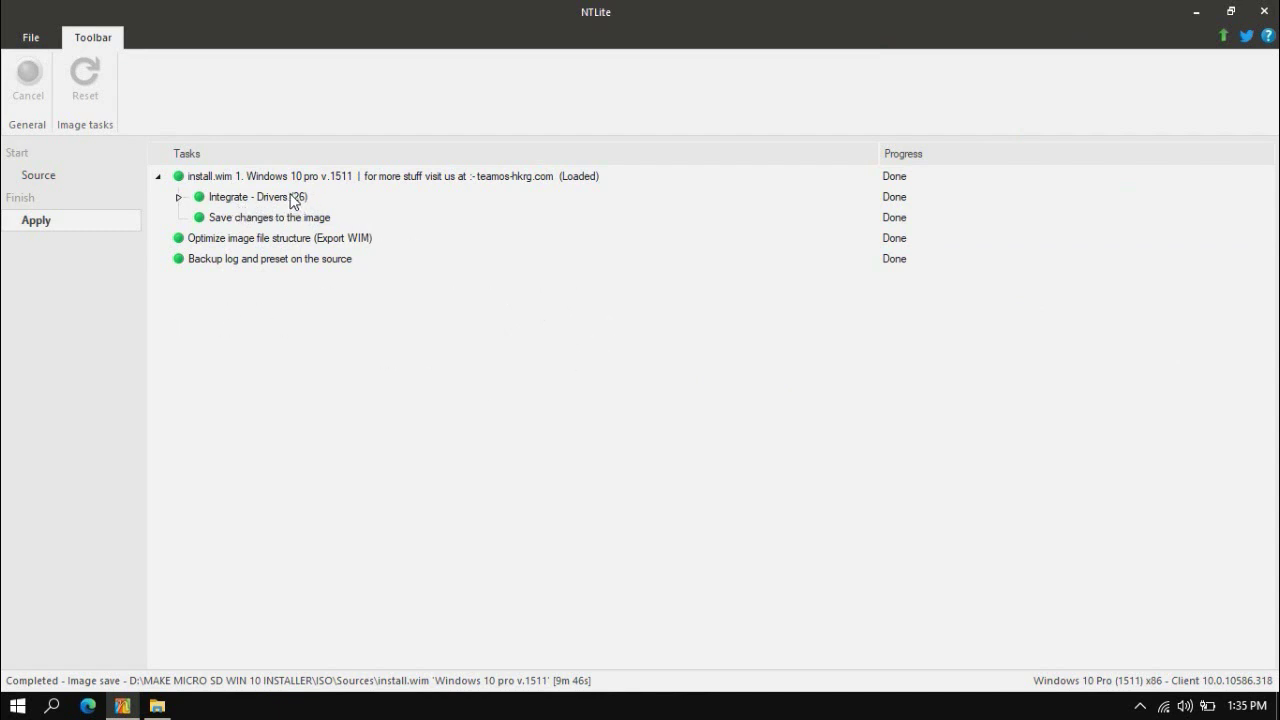
# Return to the source list and load image 2, Microsoft Windows Setup, from boot.wim
pyautogui.click(46, 178)
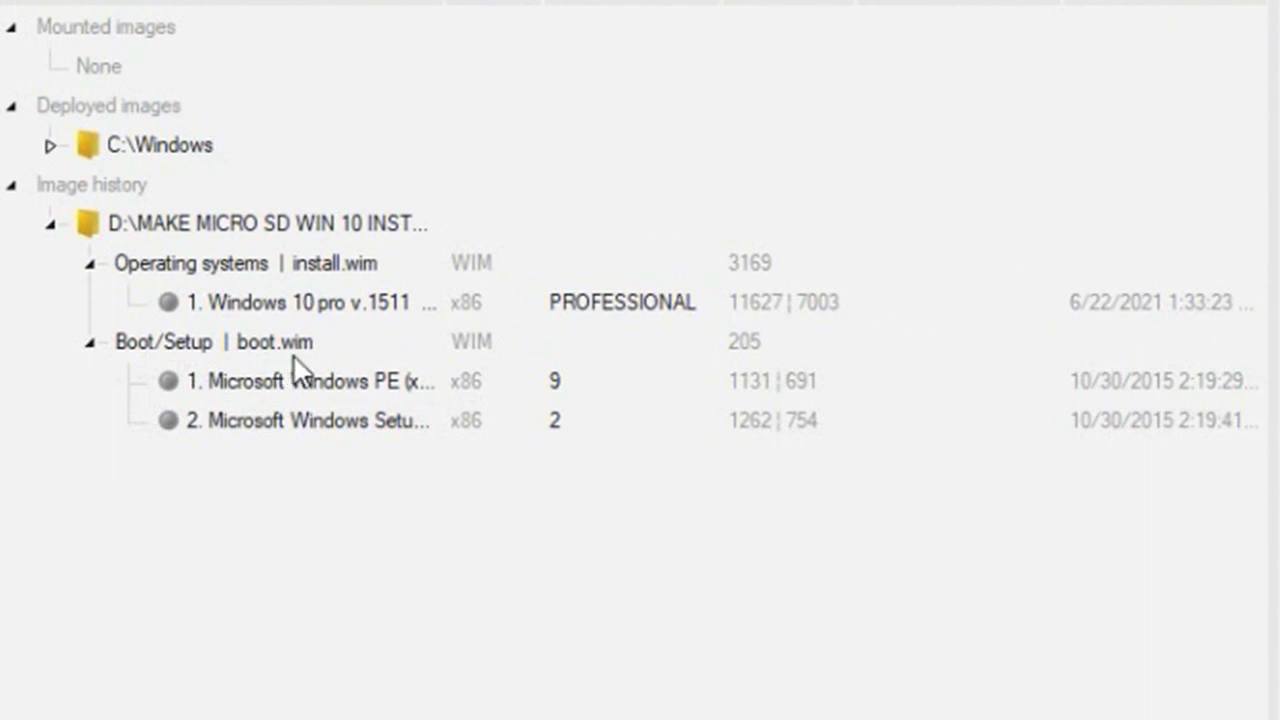
pyautogui.click(264, 418)
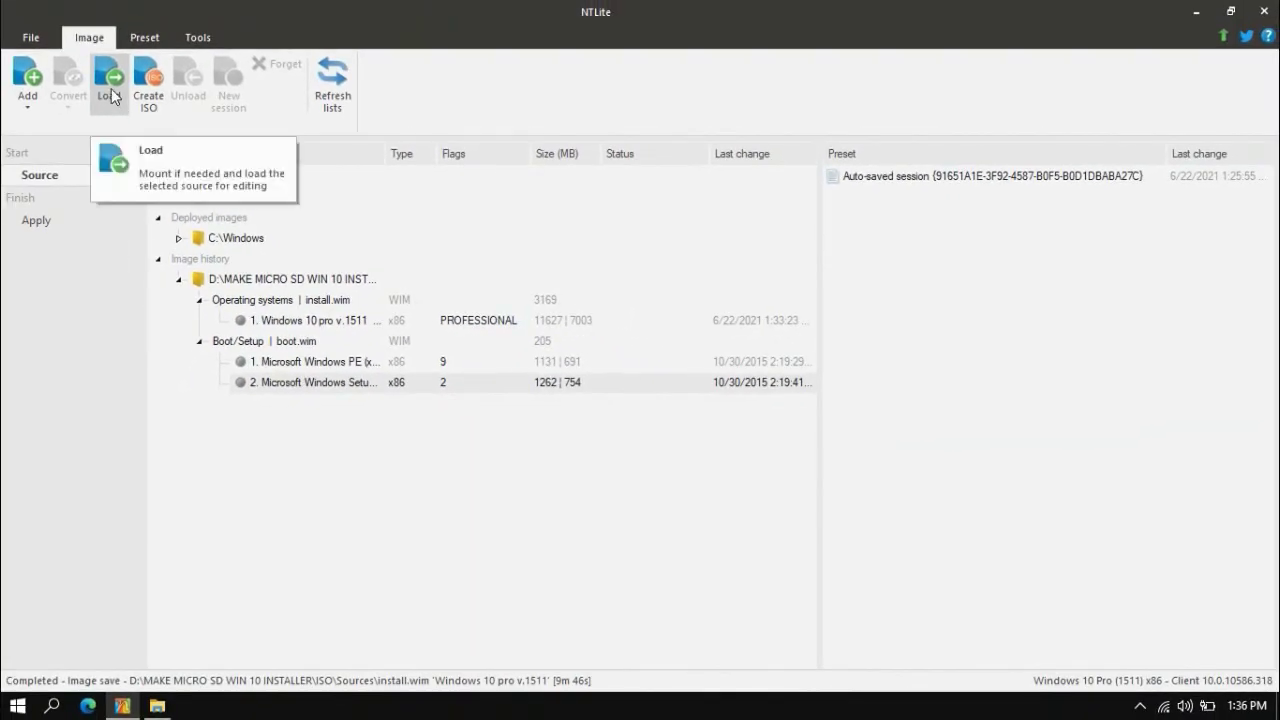
pyautogui.click(110, 95)
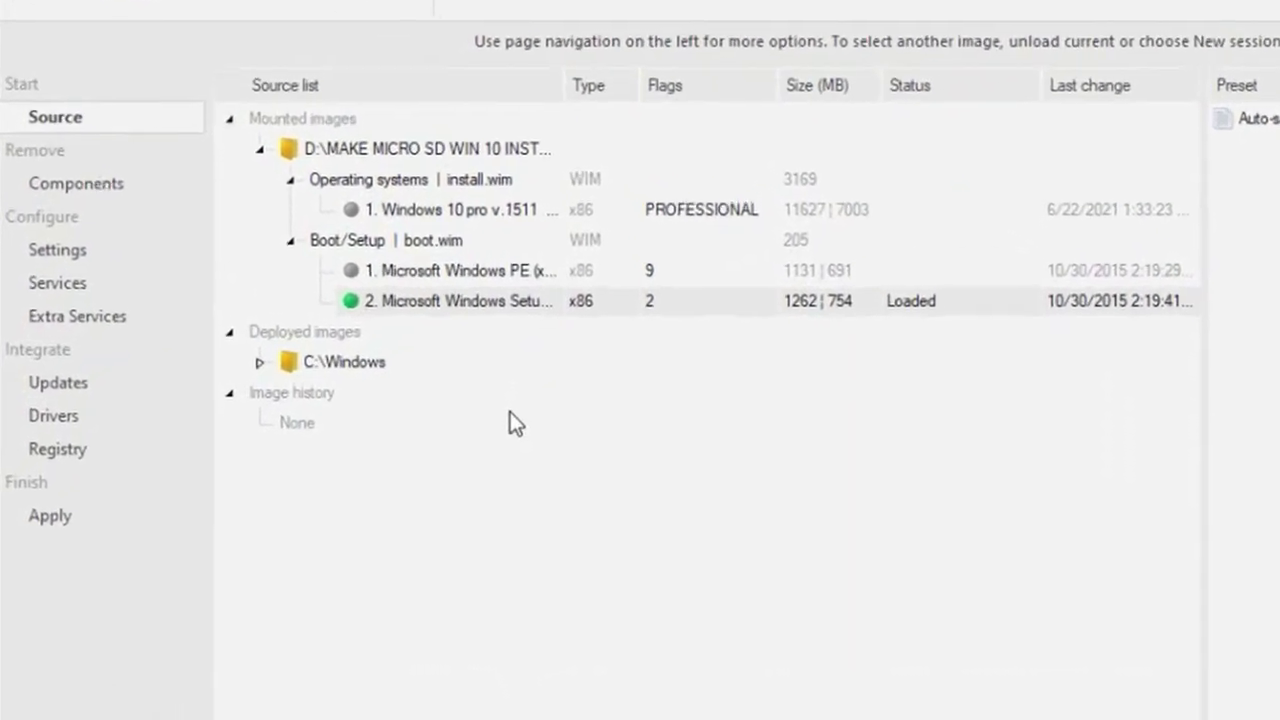
# Queue the drivers from the touch screen sp65924 directory inside Drivers for the loaded Windows Setup image
pyautogui.click(66, 421)
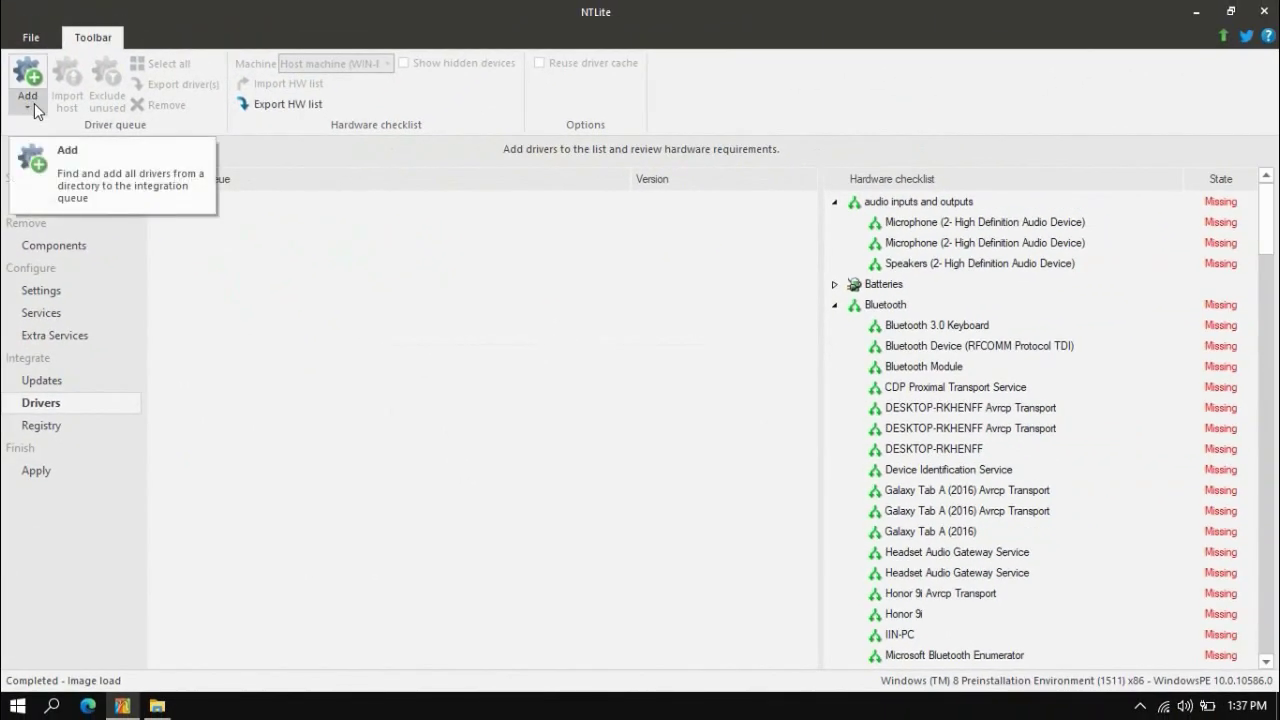
pyautogui.click(34, 103)
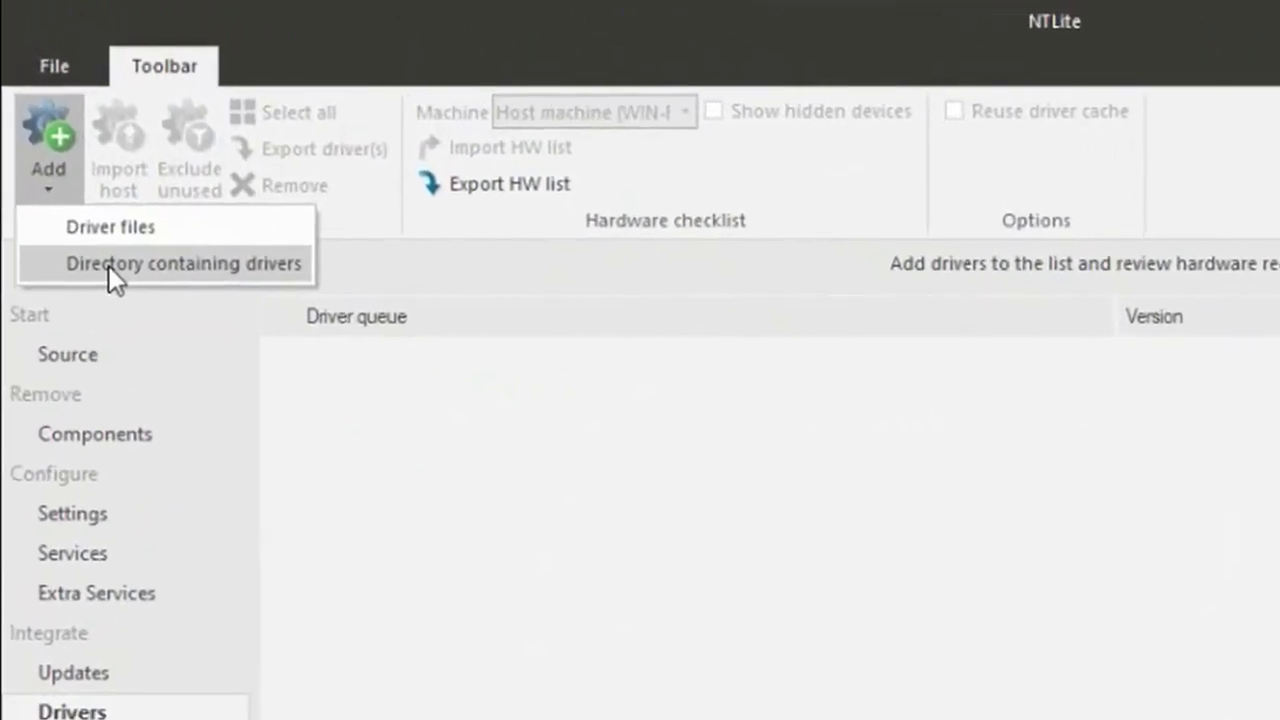
pyautogui.click(61, 150)
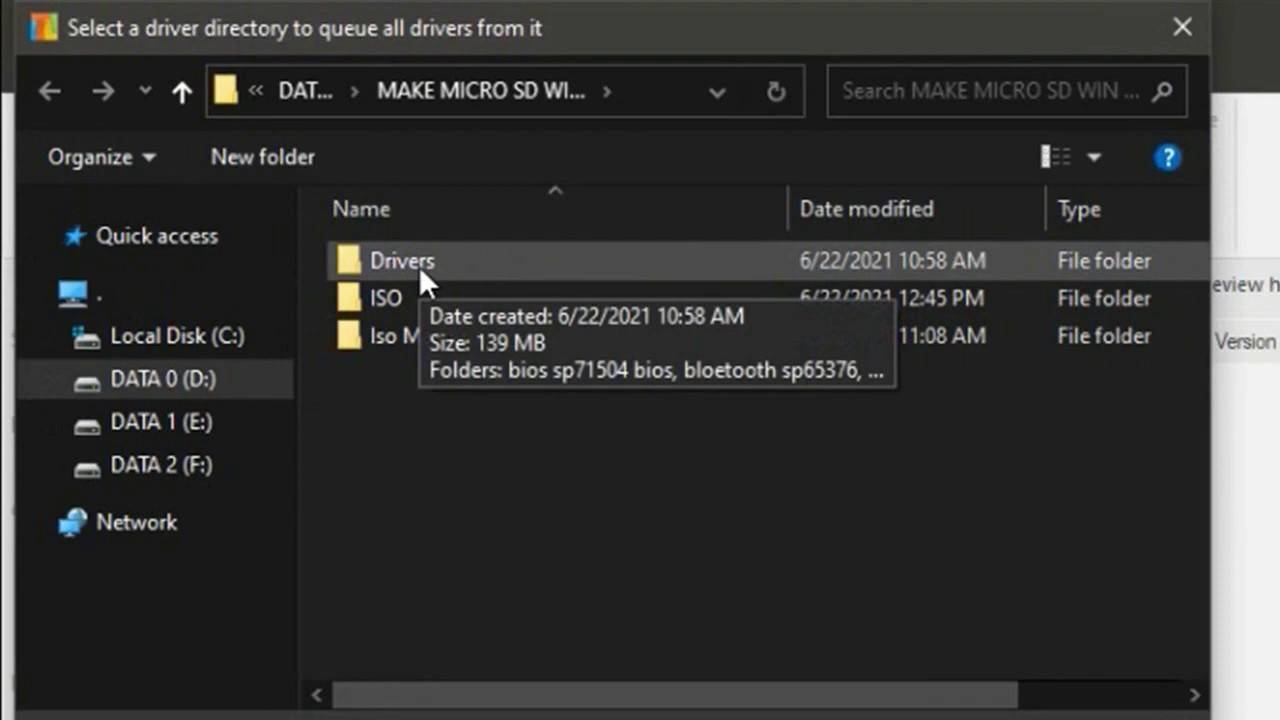
pyautogui.doubleClick(419, 266)
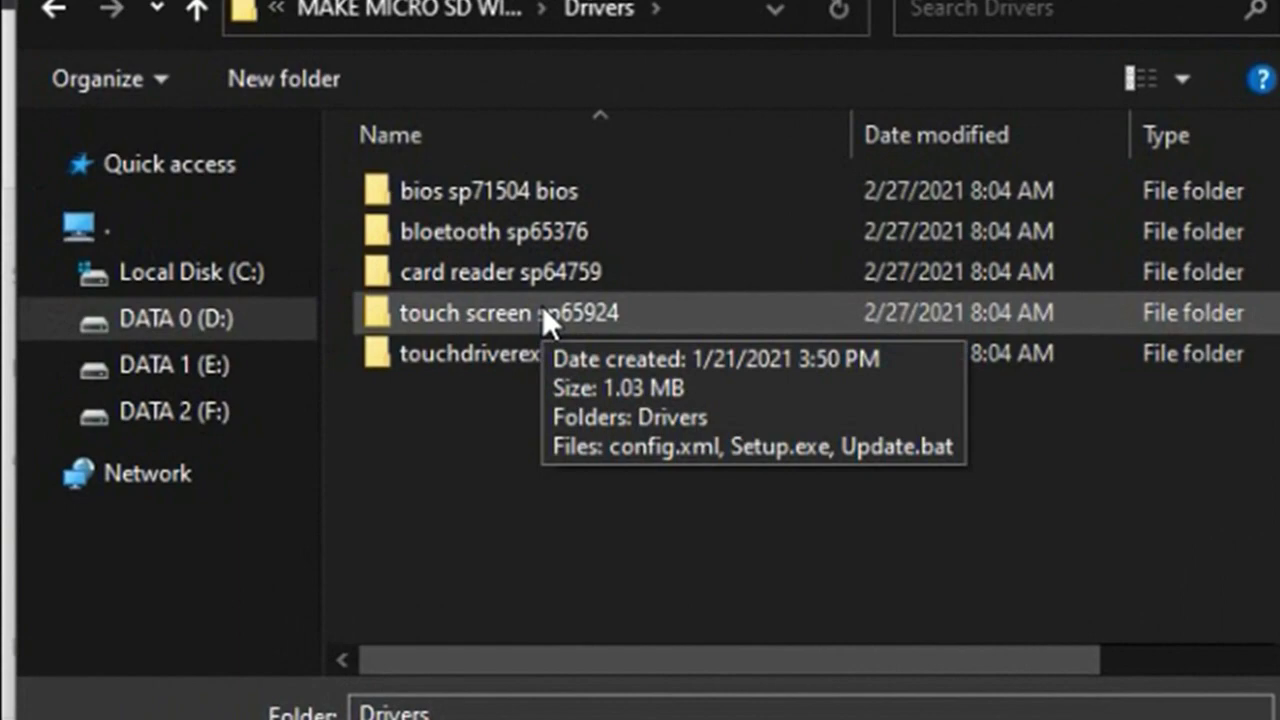
pyautogui.click(542, 313)
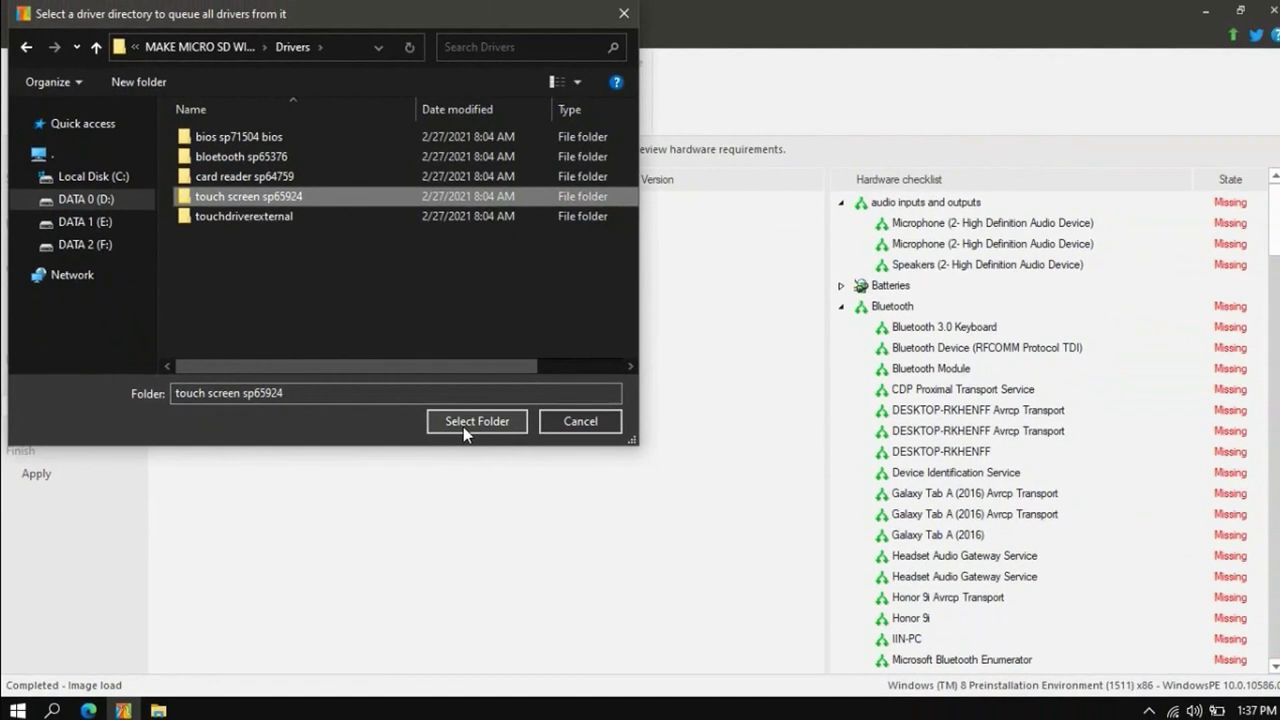
pyautogui.click(470, 419)
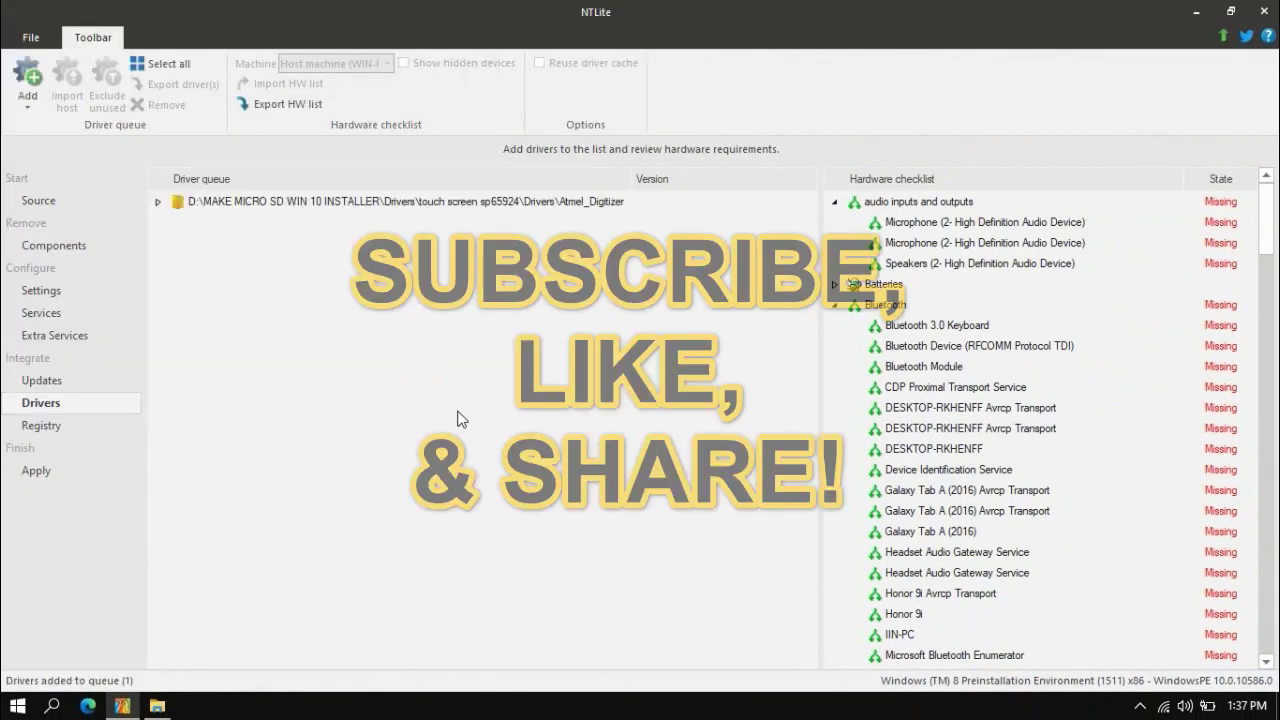
# Process the pending touch screen driver integration and save the Microsoft Windows Setup image in boot.wim
pyautogui.click(37, 471)
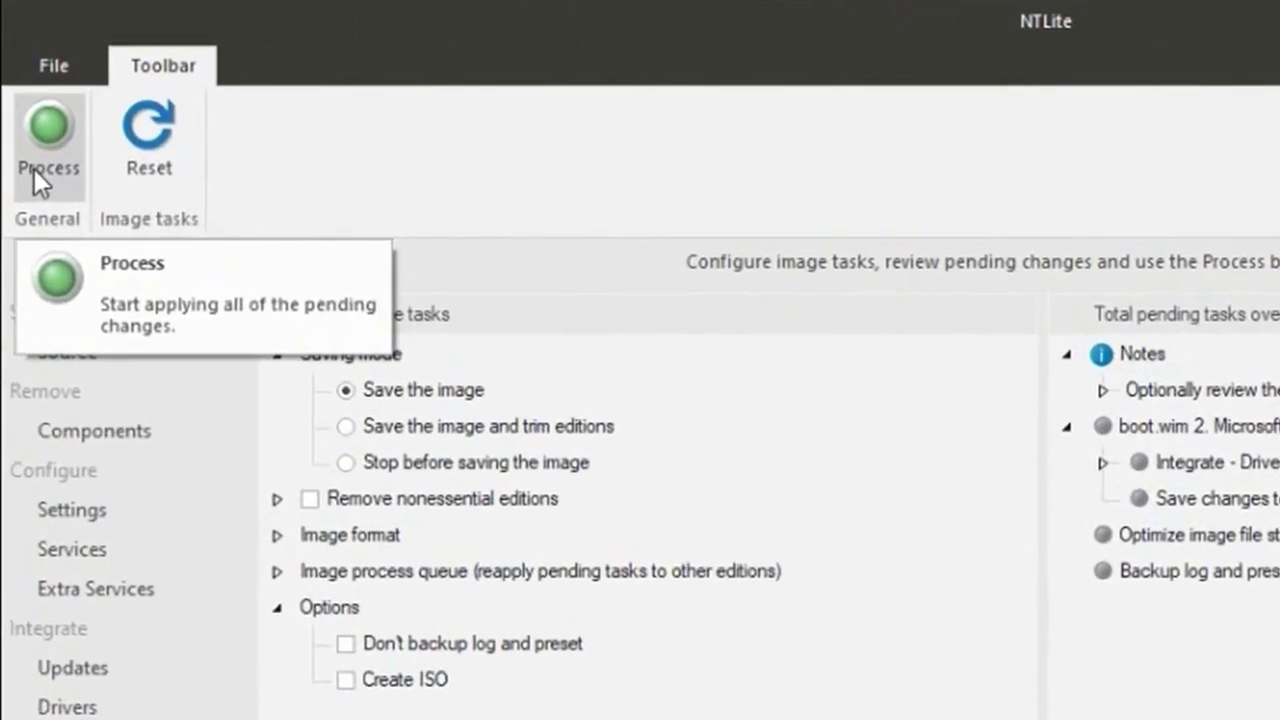
pyautogui.click(34, 169)
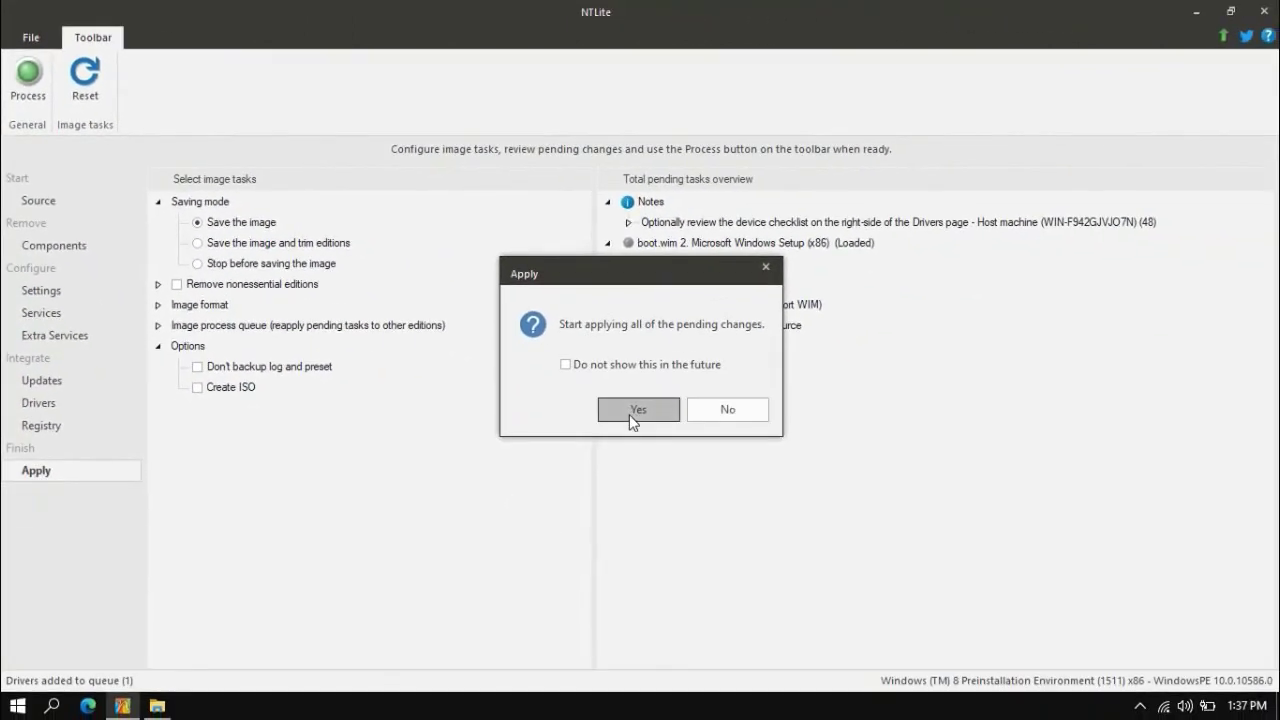
pyautogui.click(636, 411)
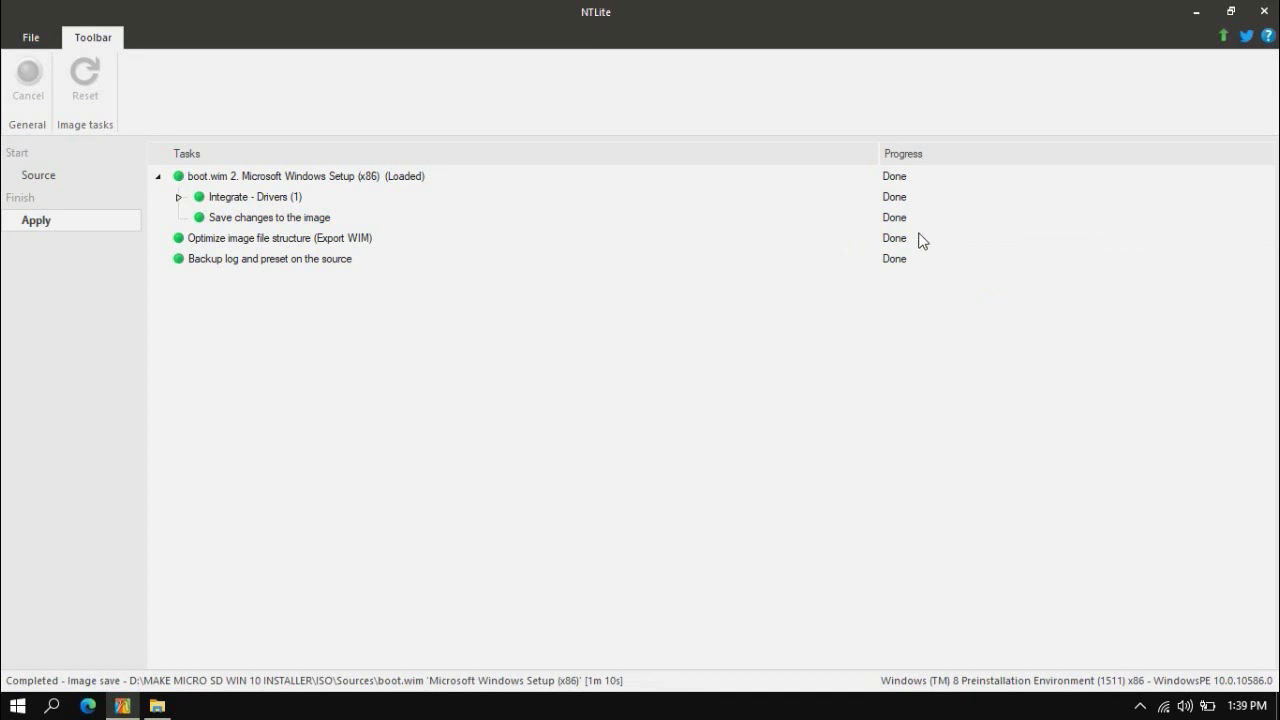
# Return to the source list and start creating an ISO from the MAKE MICRO SD WIN 10 INSTALLER image directory in the image history
pyautogui.click(50, 178)
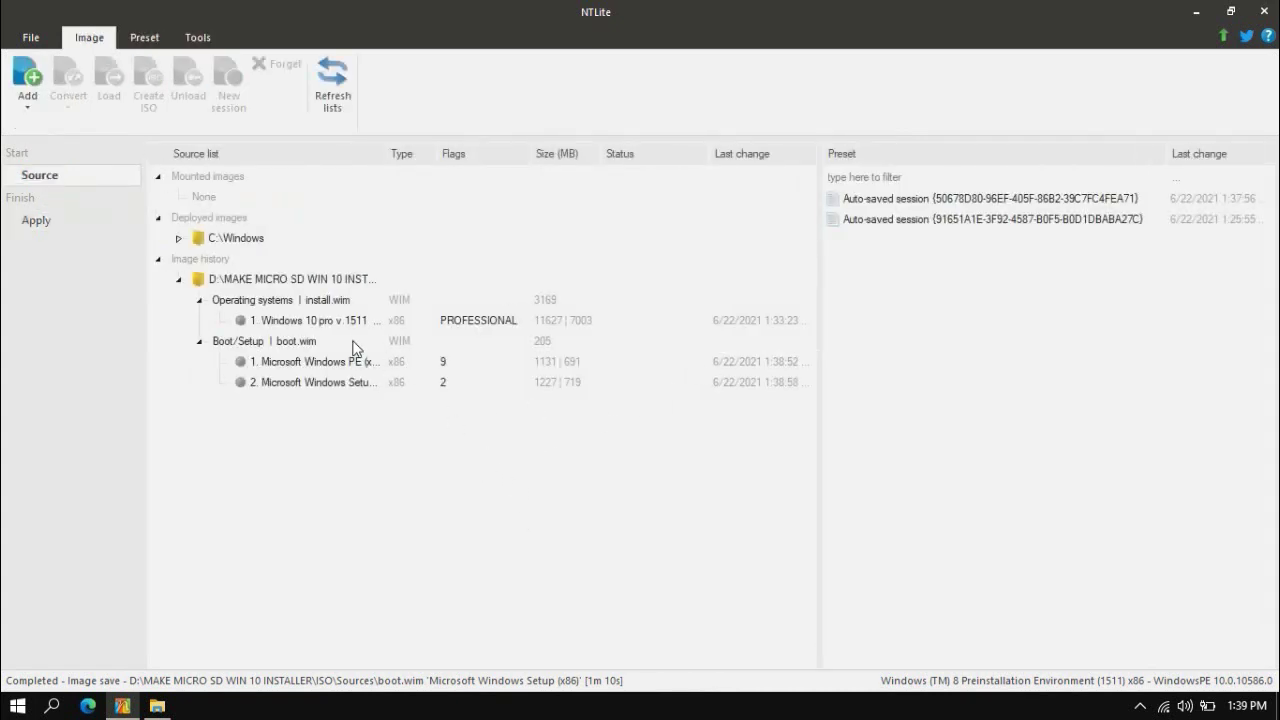
pyautogui.click(340, 324)
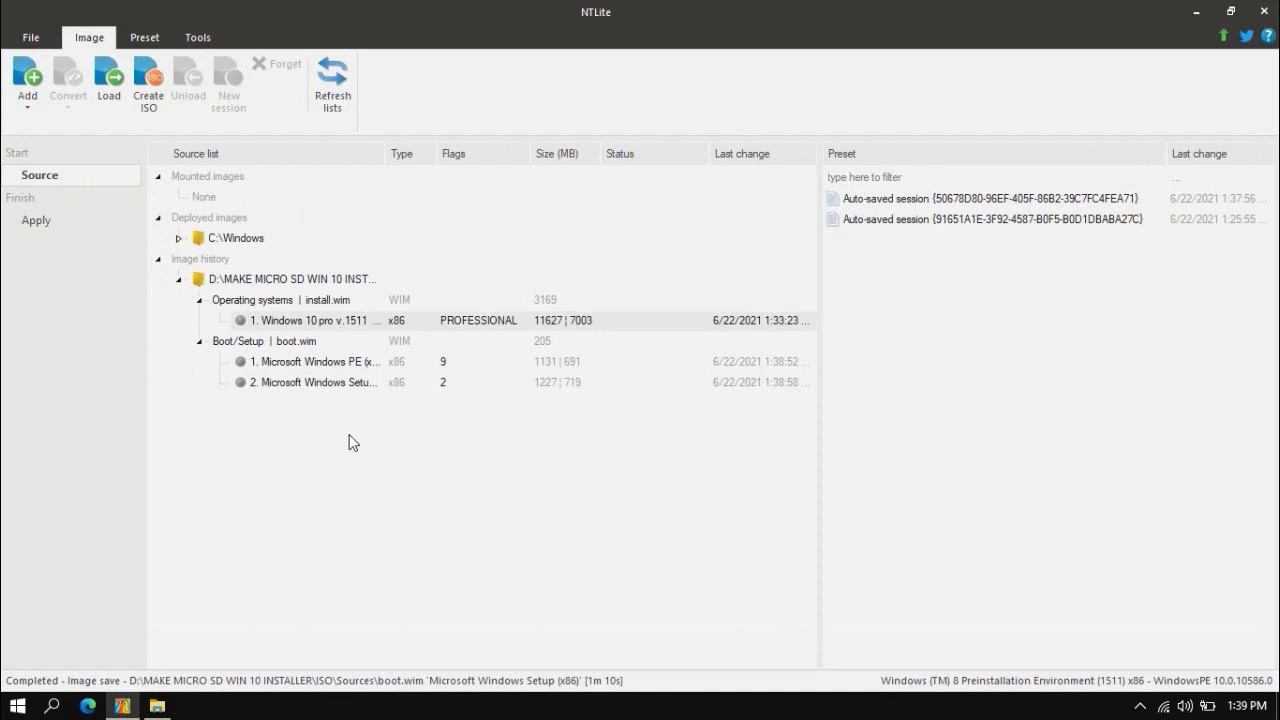
pyautogui.click(318, 385)
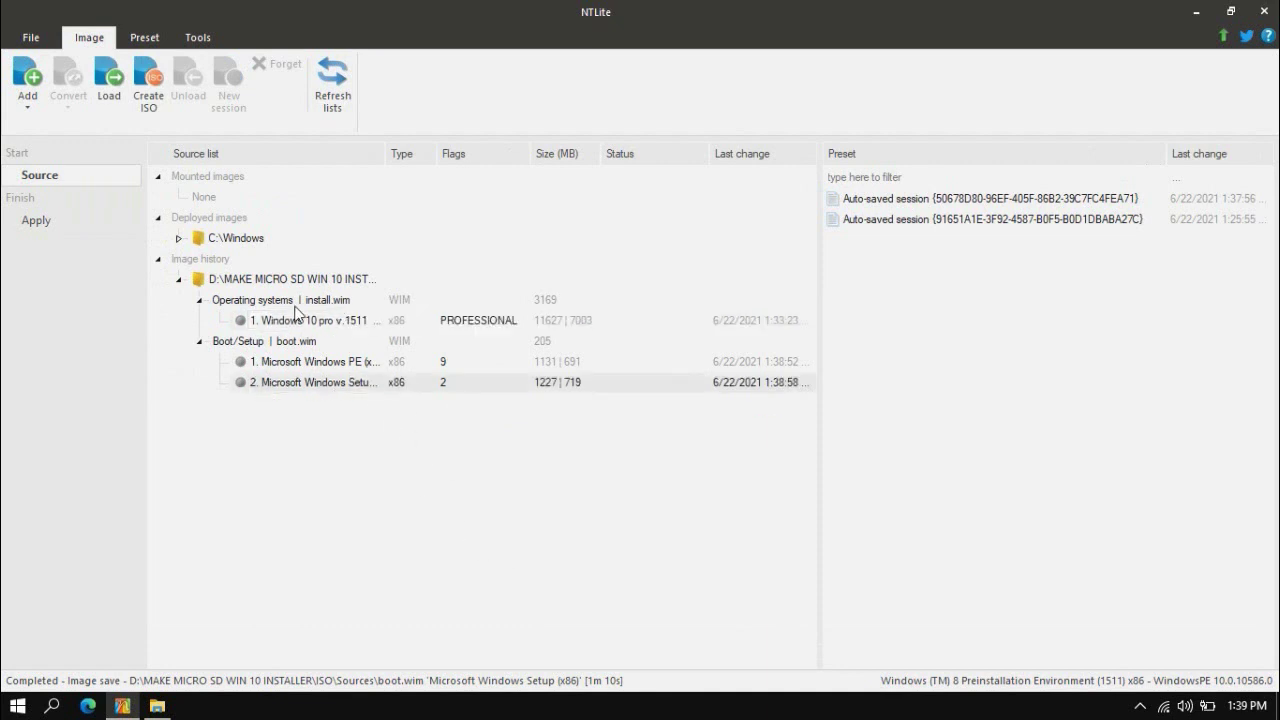
pyautogui.click(285, 281)
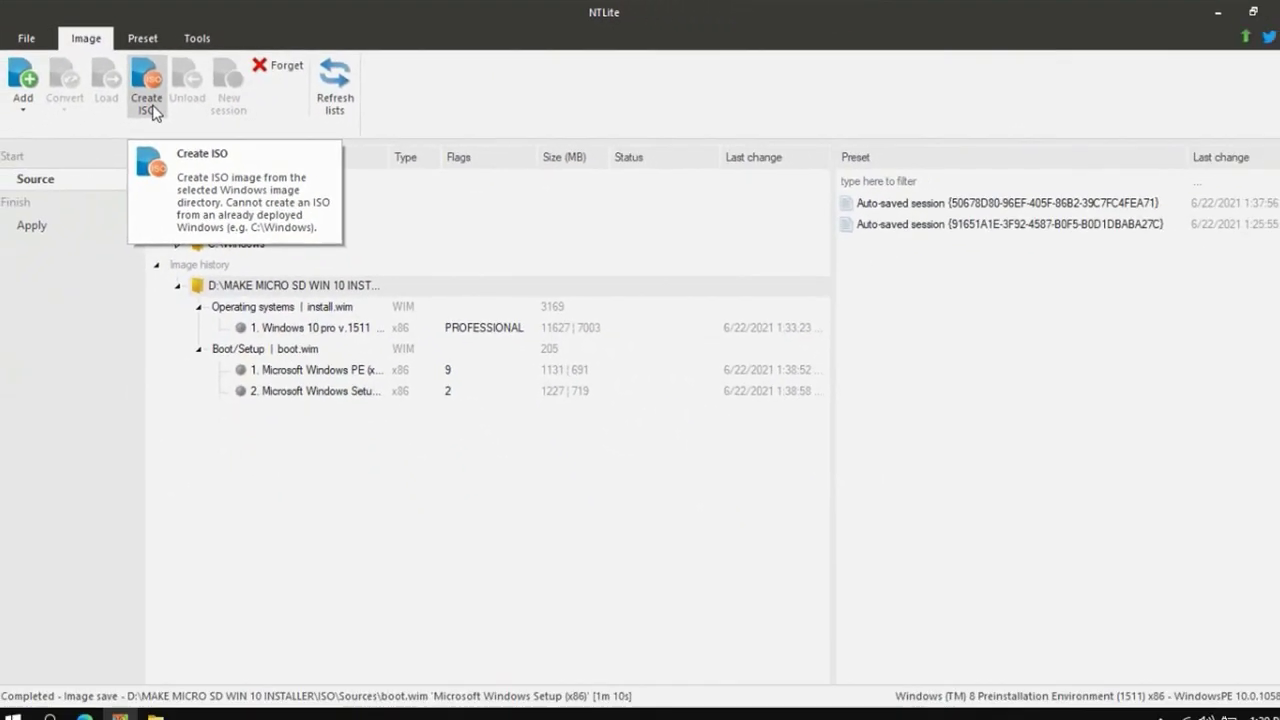
pyautogui.click(88, 173)
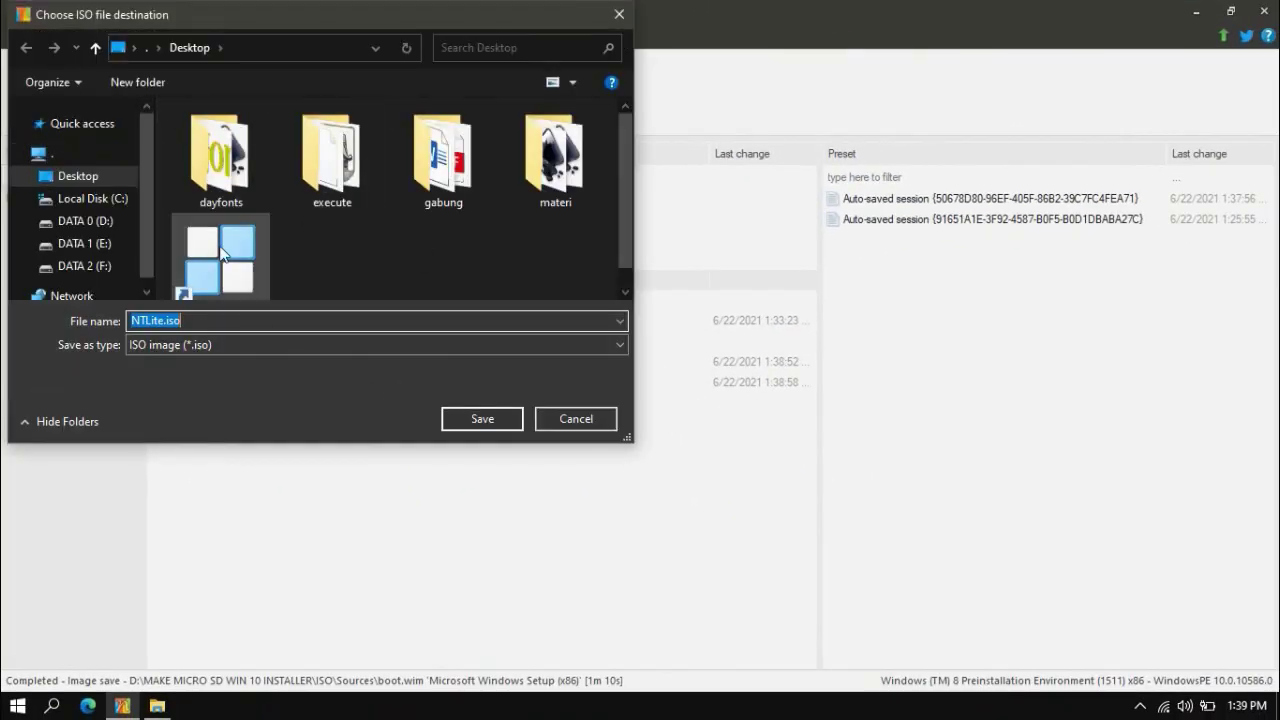
# Browse to the MAKE MICRO SD WIN 10 INSTALLER folder on DATA 0 (D:) as the ISO file destination
pyautogui.scroll(-1, 151, 194)
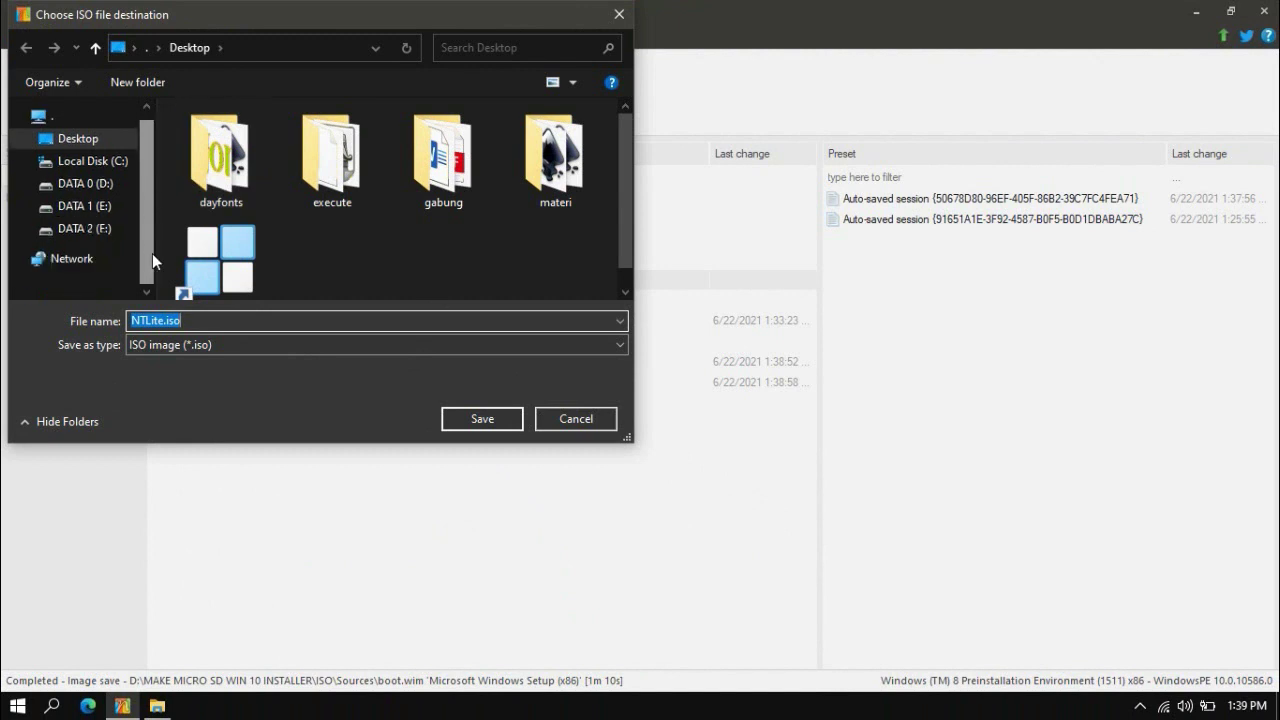
pyautogui.click(88, 184)
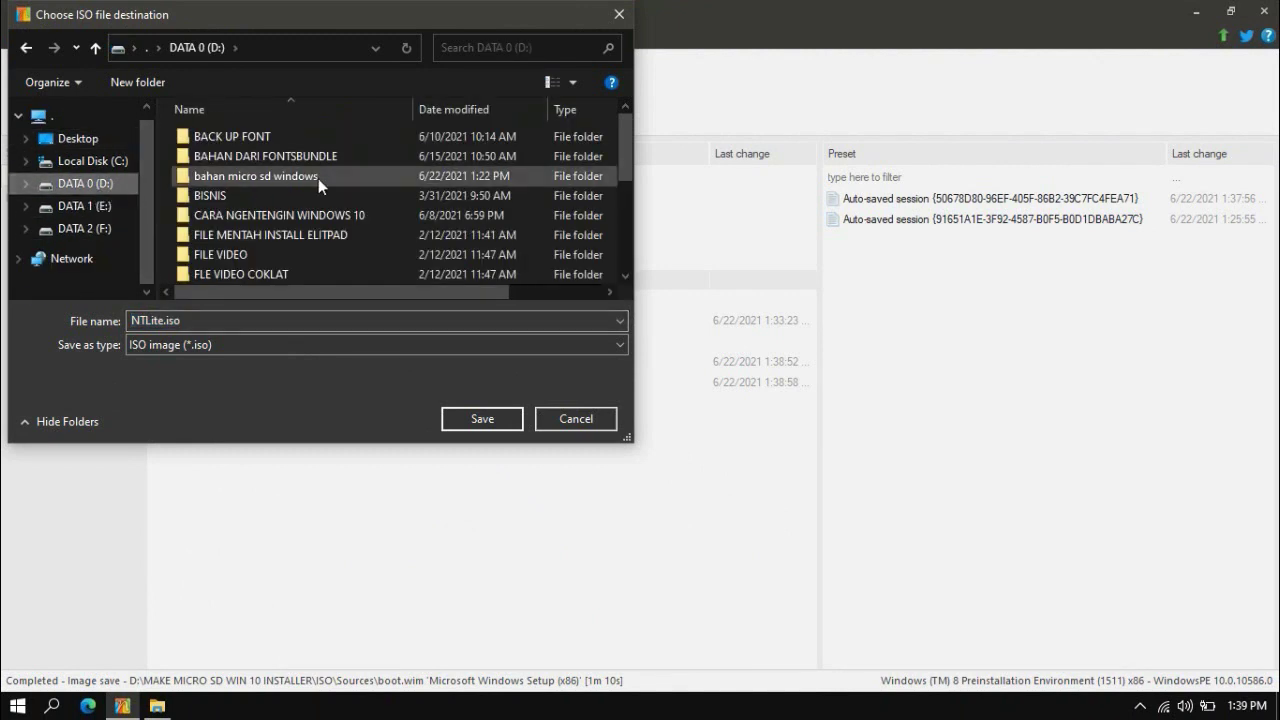
pyautogui.scroll(-2, 305, 240)
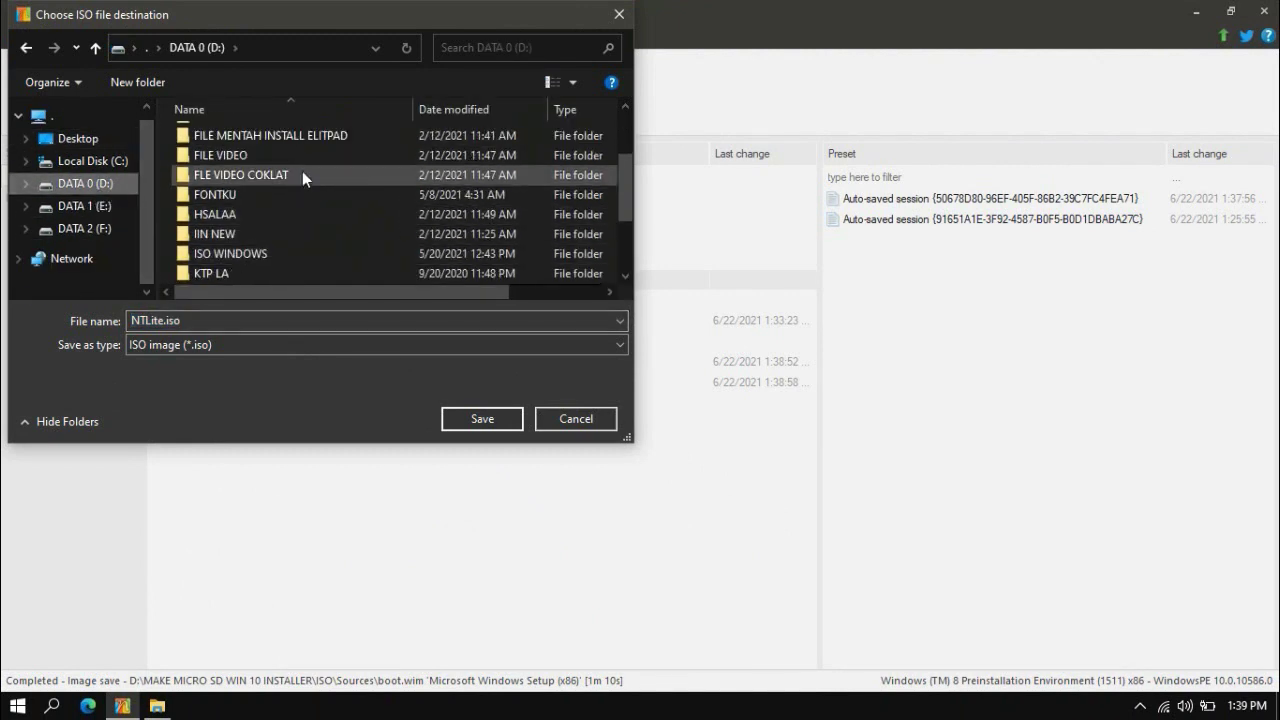
pyautogui.scroll(-2, 296, 220)
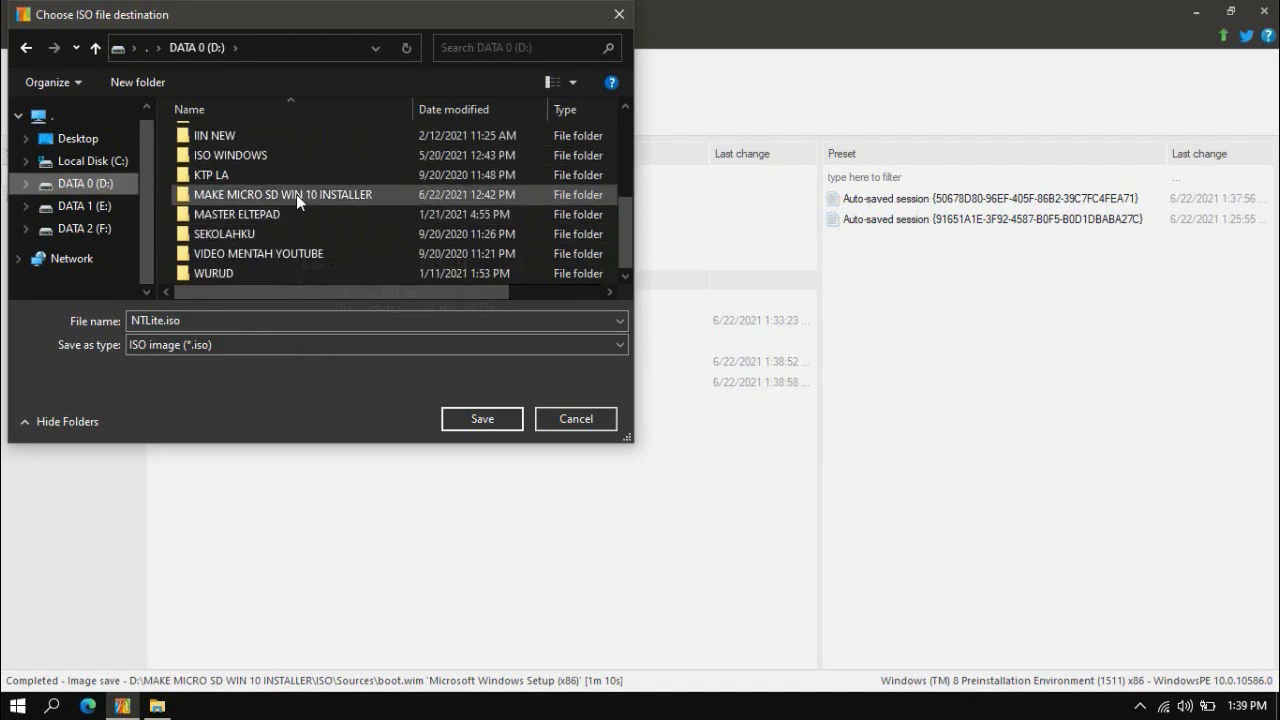
pyautogui.doubleClick(296, 194)
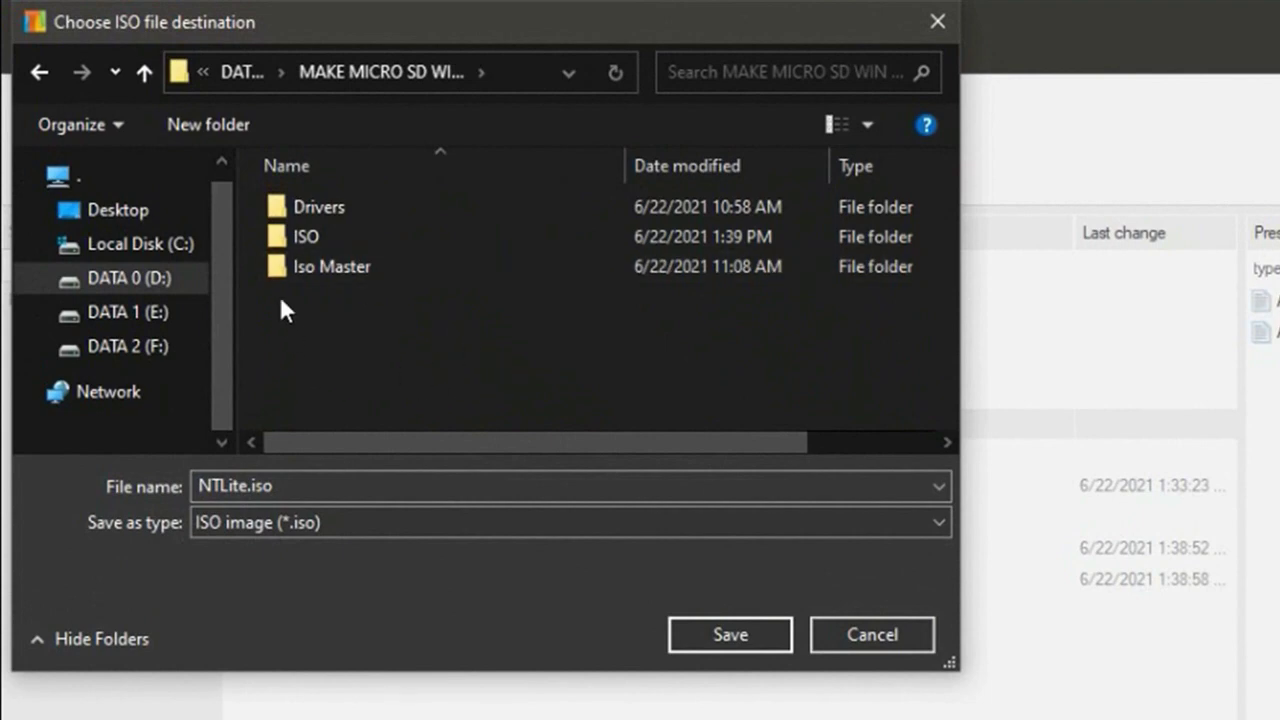
# Create a folder named NEW ISO inside MAKE MICRO SD WIN 10 INSTALLER and open it as the save location
pyautogui.click(196, 117)
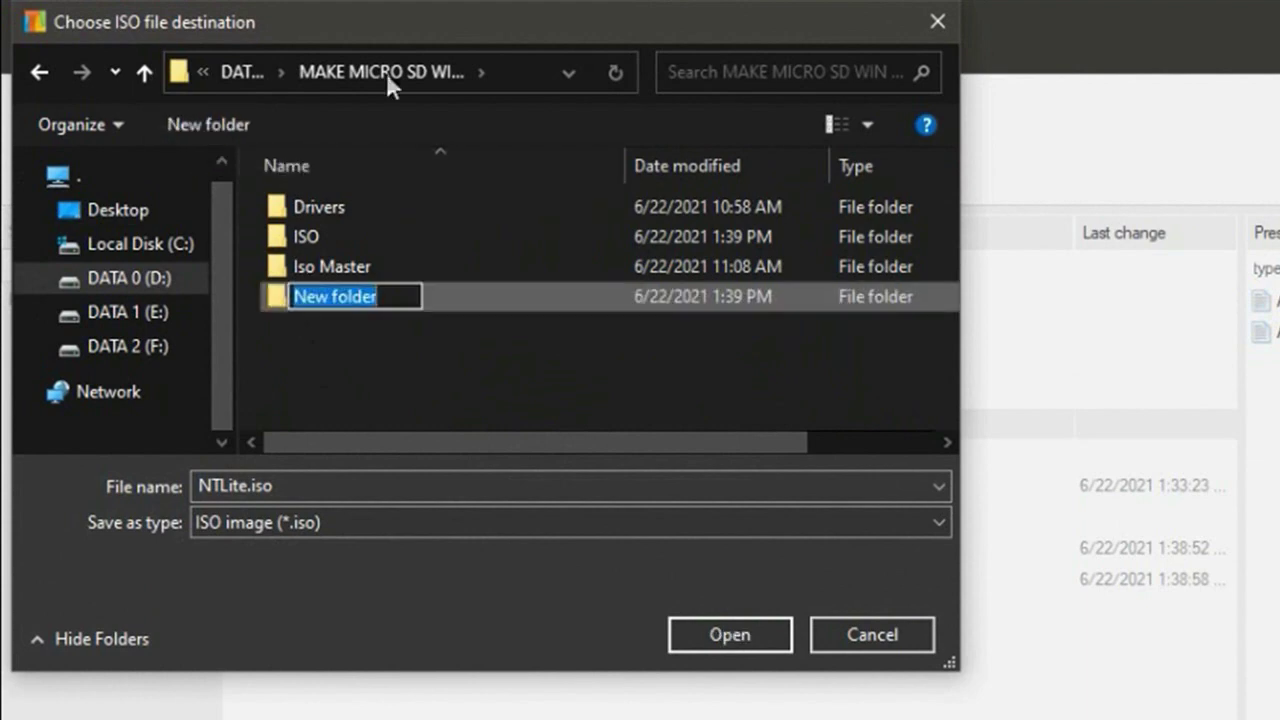
pyautogui.write('NE')
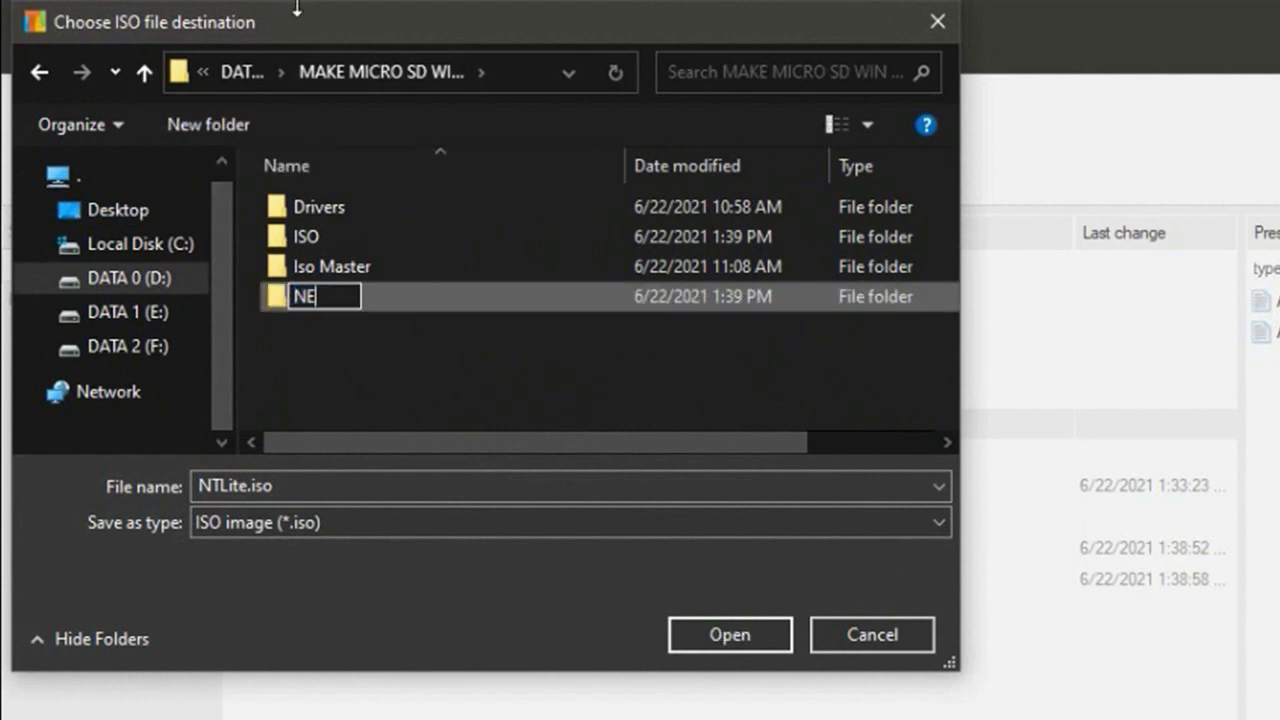
pyautogui.write('W ISO')
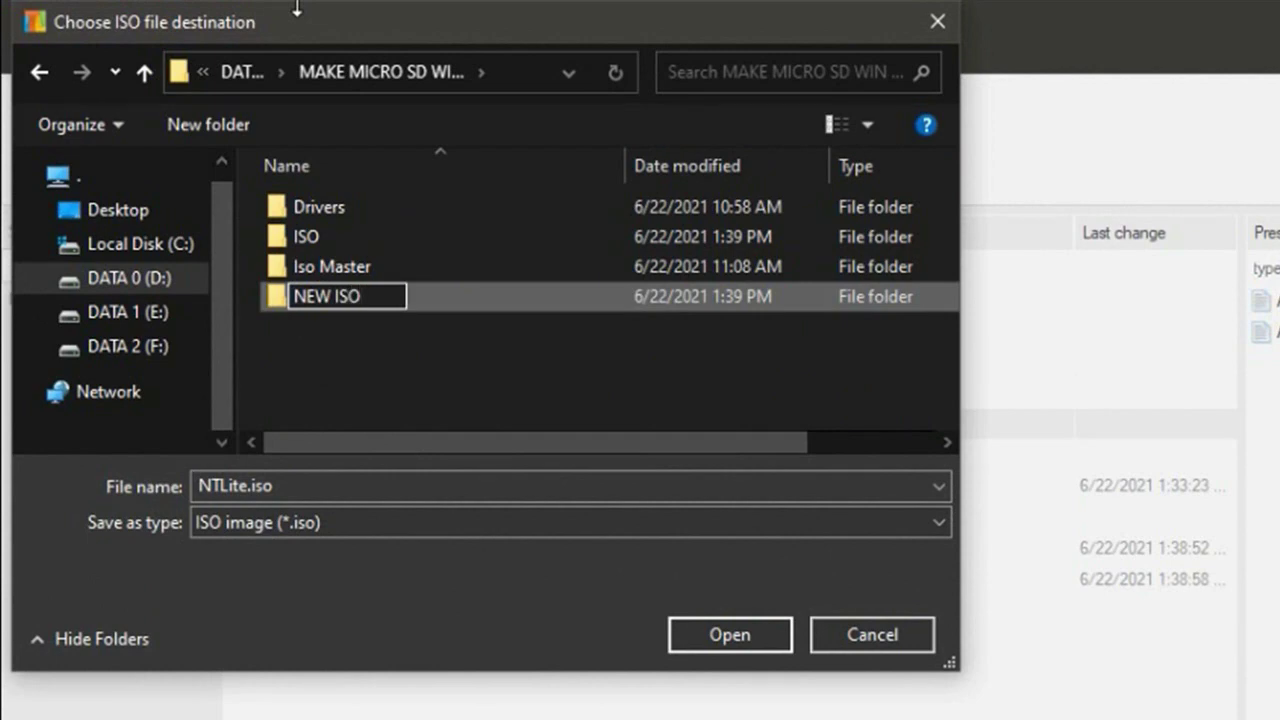
pyautogui.press('Return')
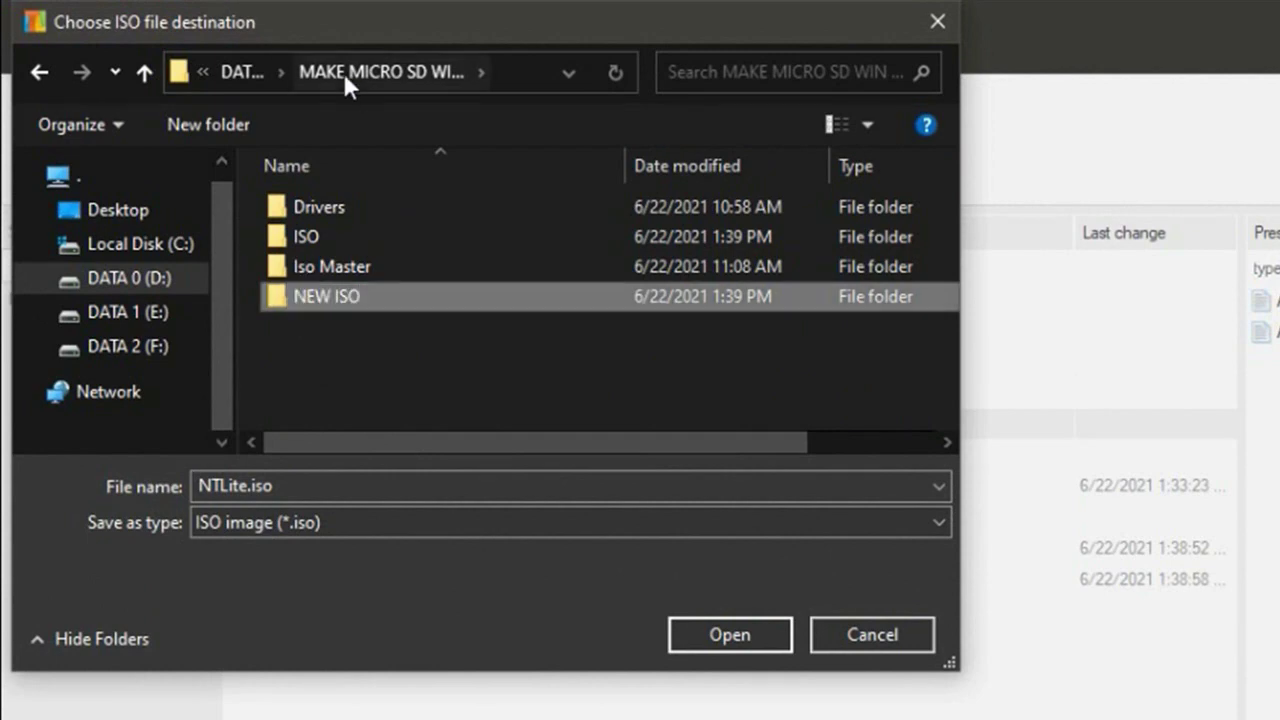
pyautogui.click(730, 634)
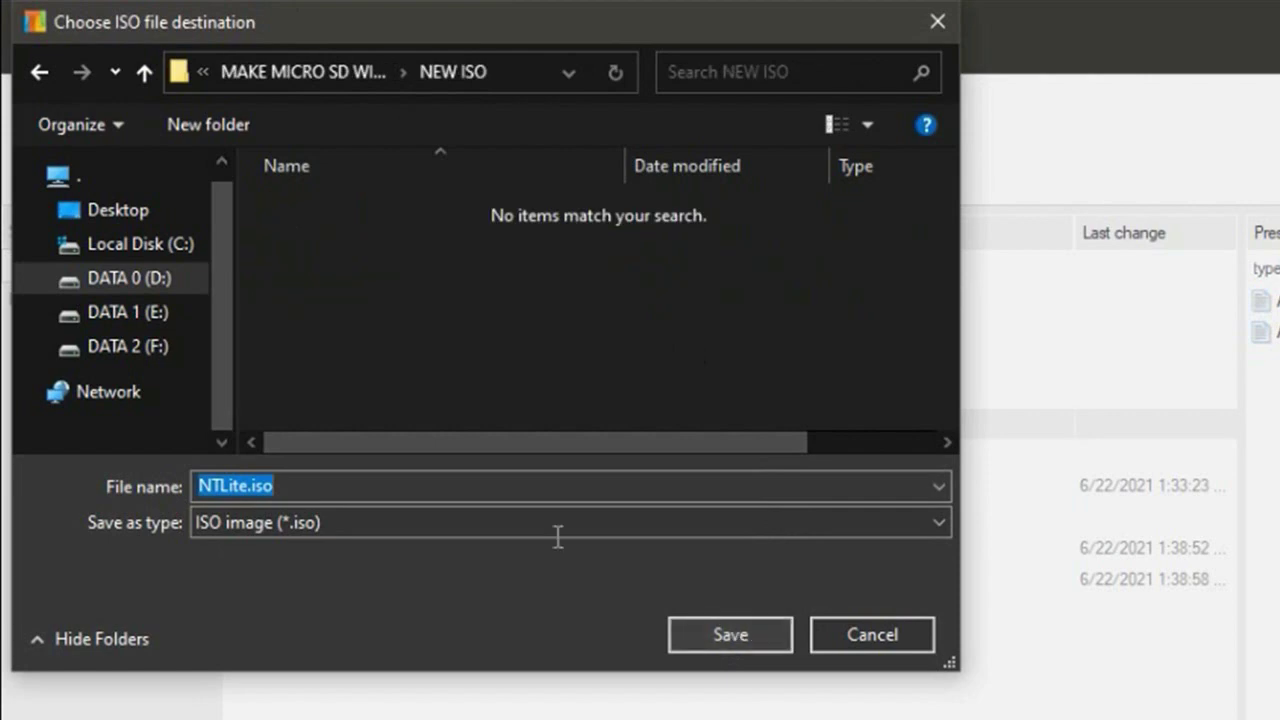
# Name the ISO file Win1032bitForHPElitpadG1.iso and save it in the NEW ISO folder
pyautogui.click(252, 486)
pyautogui.moveTo(248, 486); pyautogui.dragTo(196, 486)
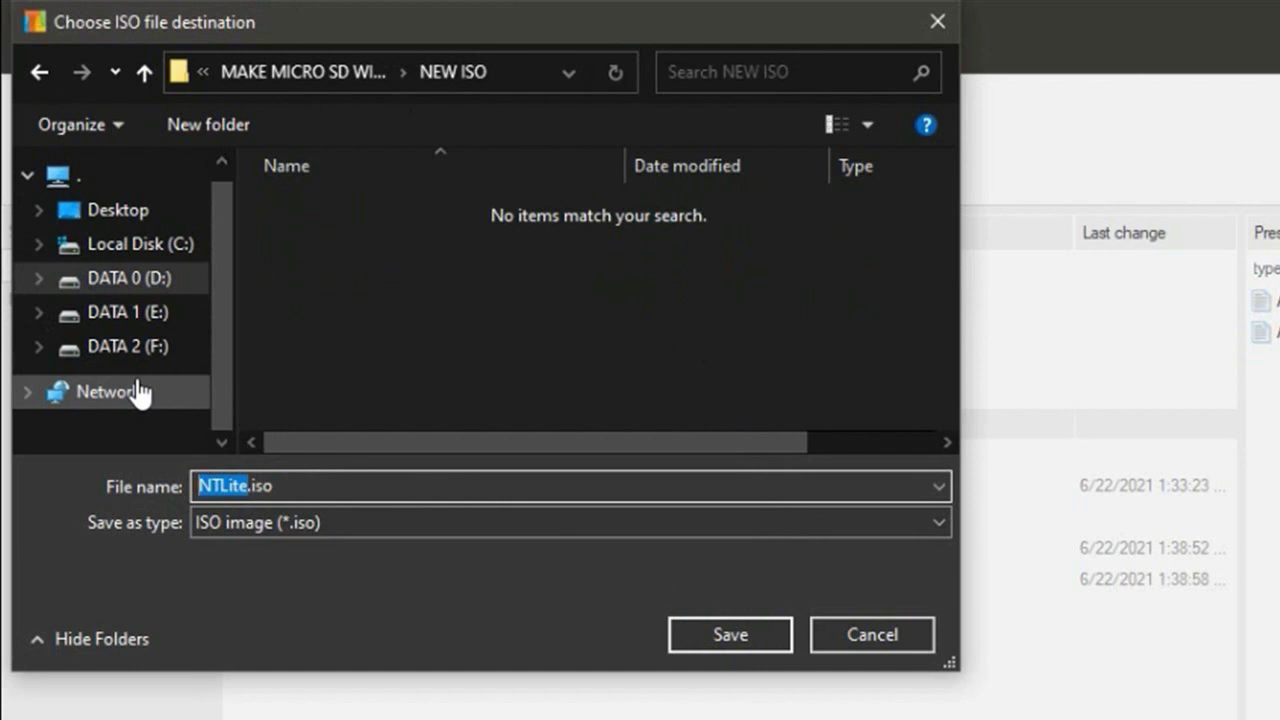
pyautogui.write('Win')
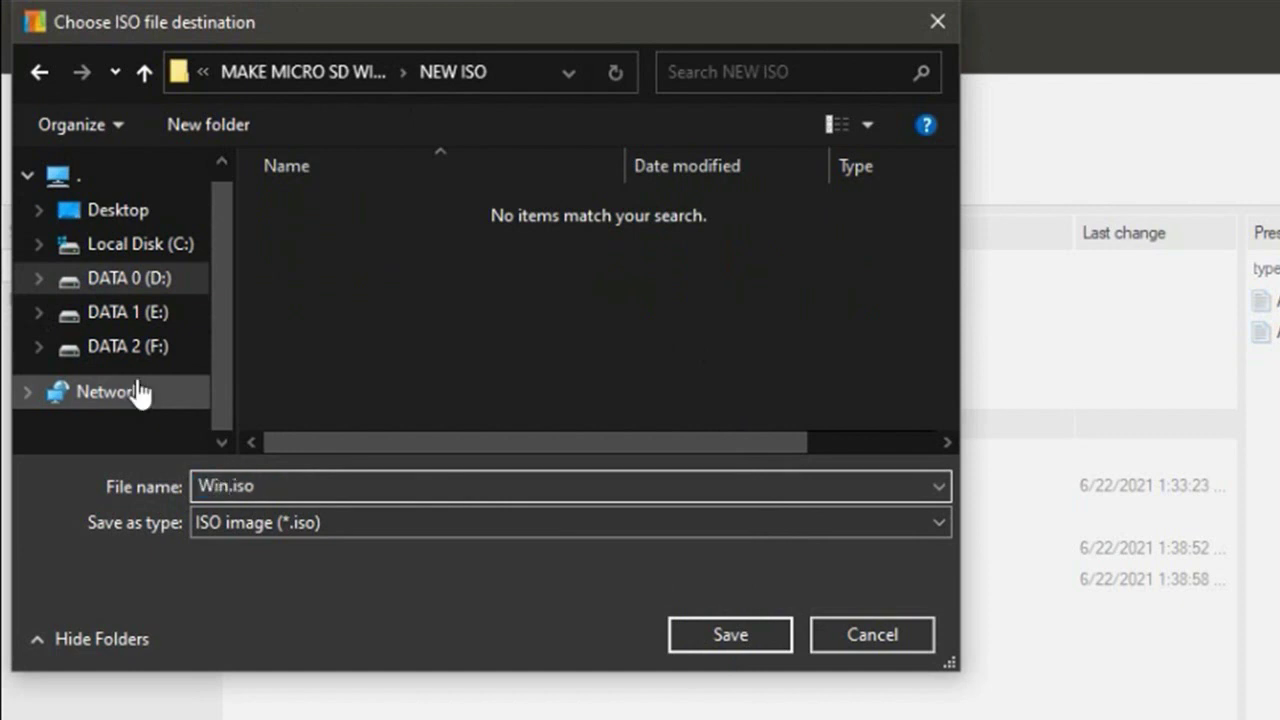
pyautogui.write('1032.')
pyautogui.press('BackSpace')
pyautogui.write('bit')
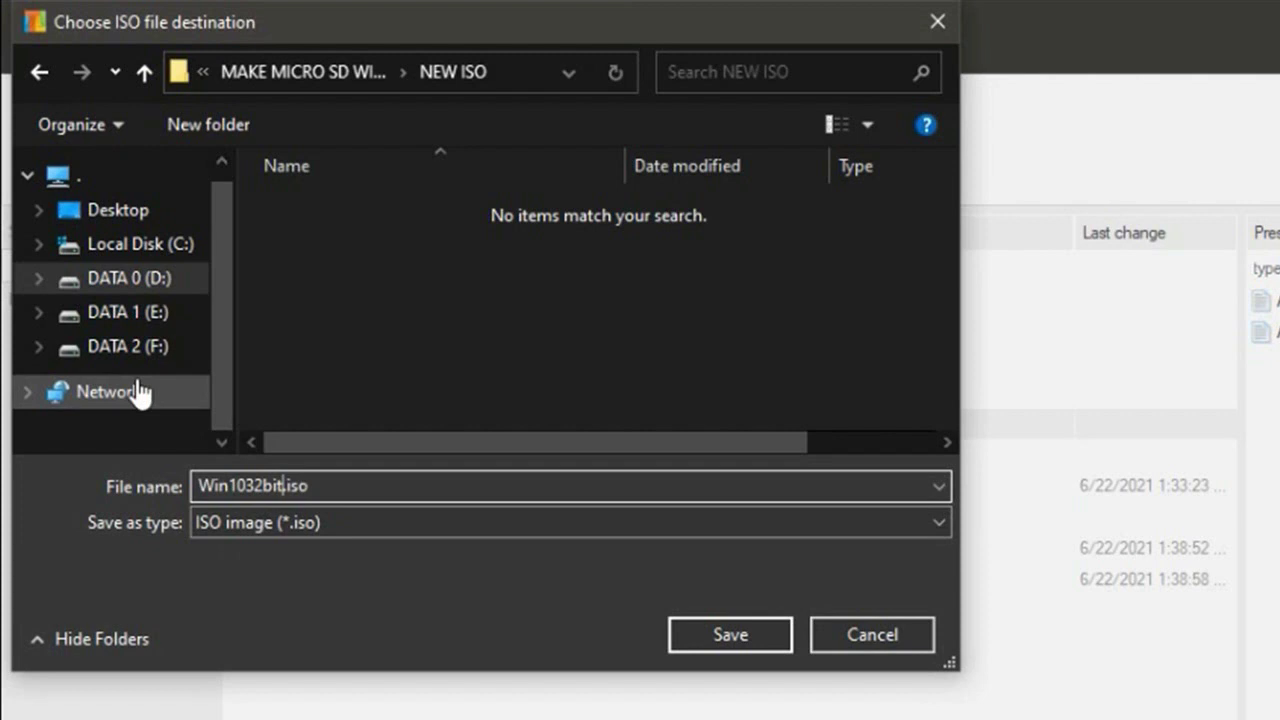
pyautogui.write('ForHP')
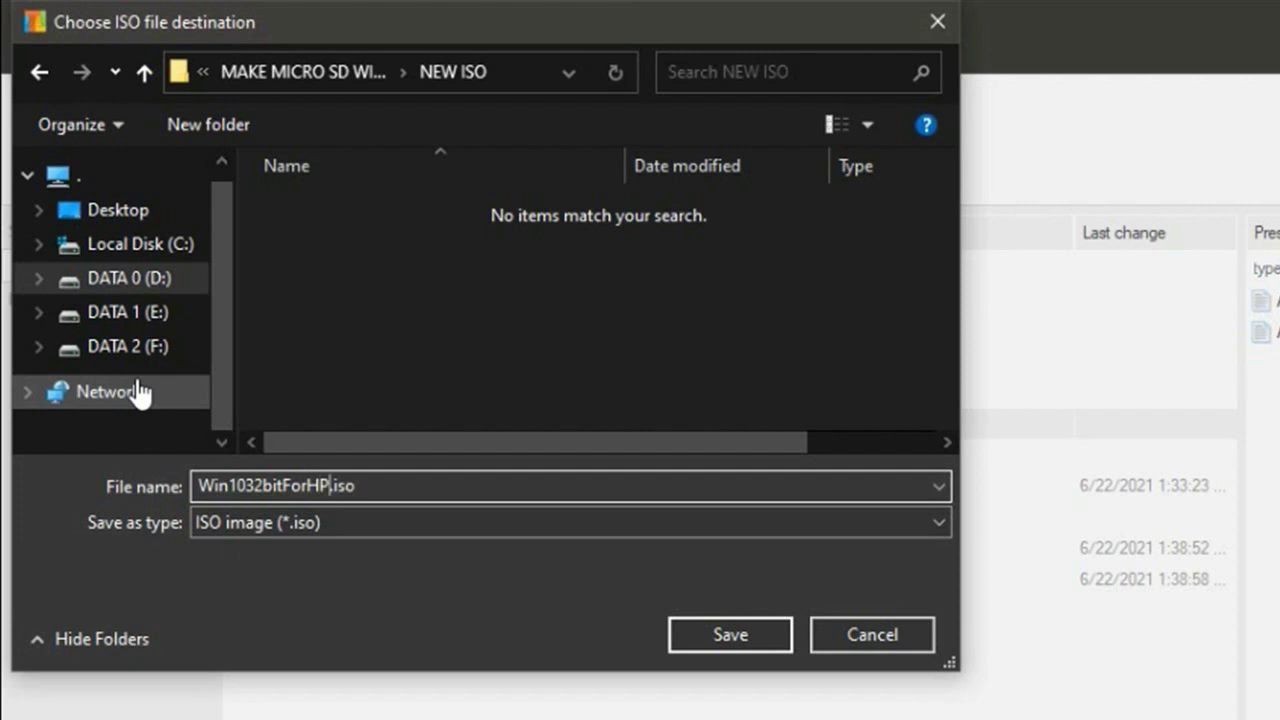
pyautogui.write('Eli')
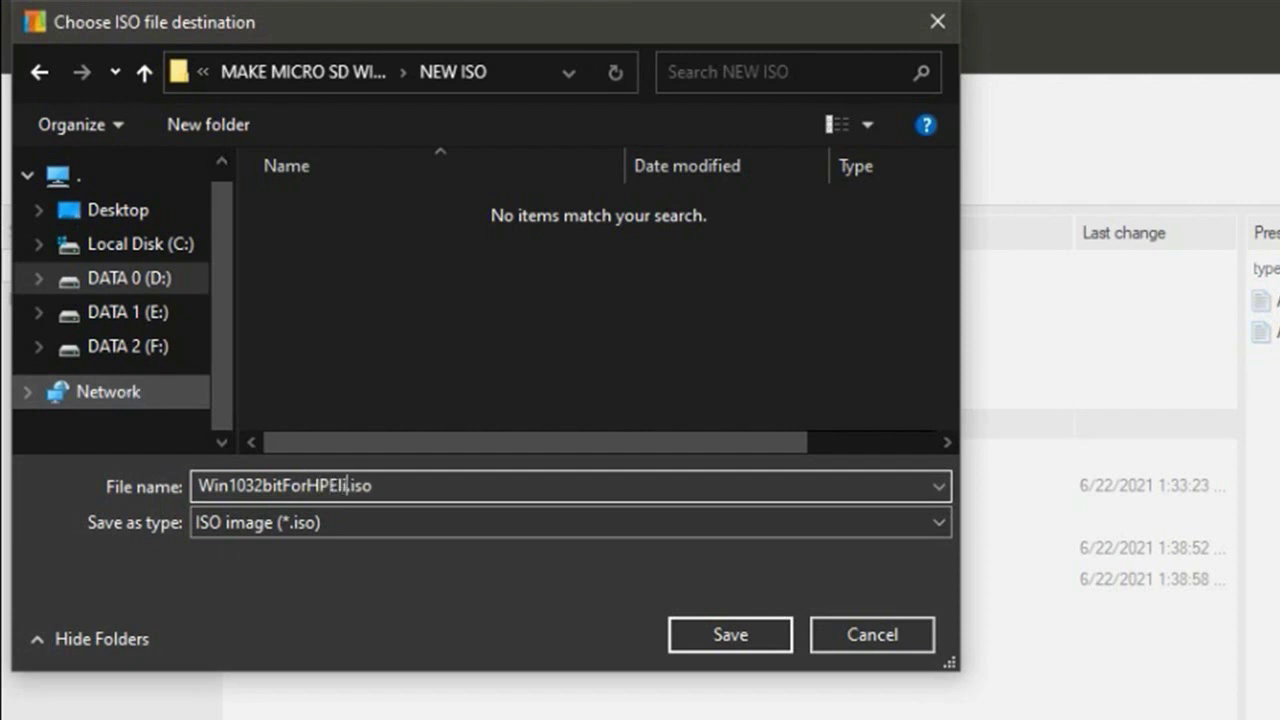
pyautogui.write('tpad')
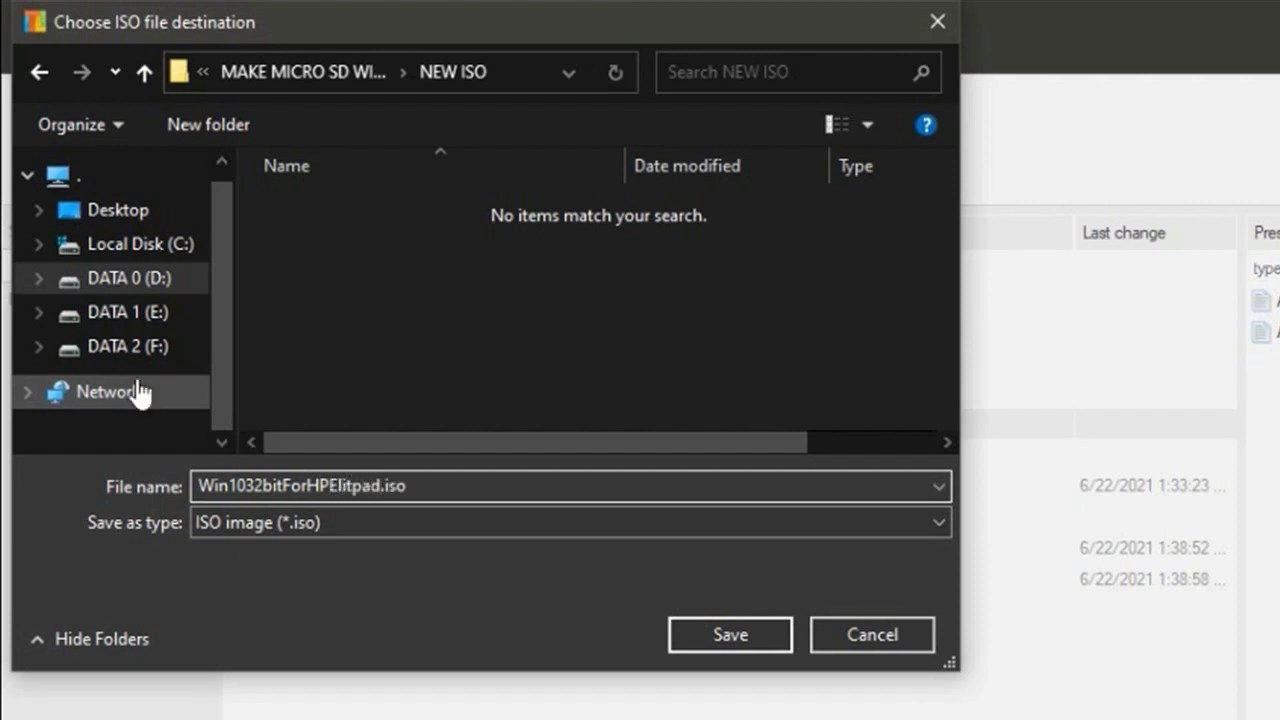
pyautogui.write('G1')
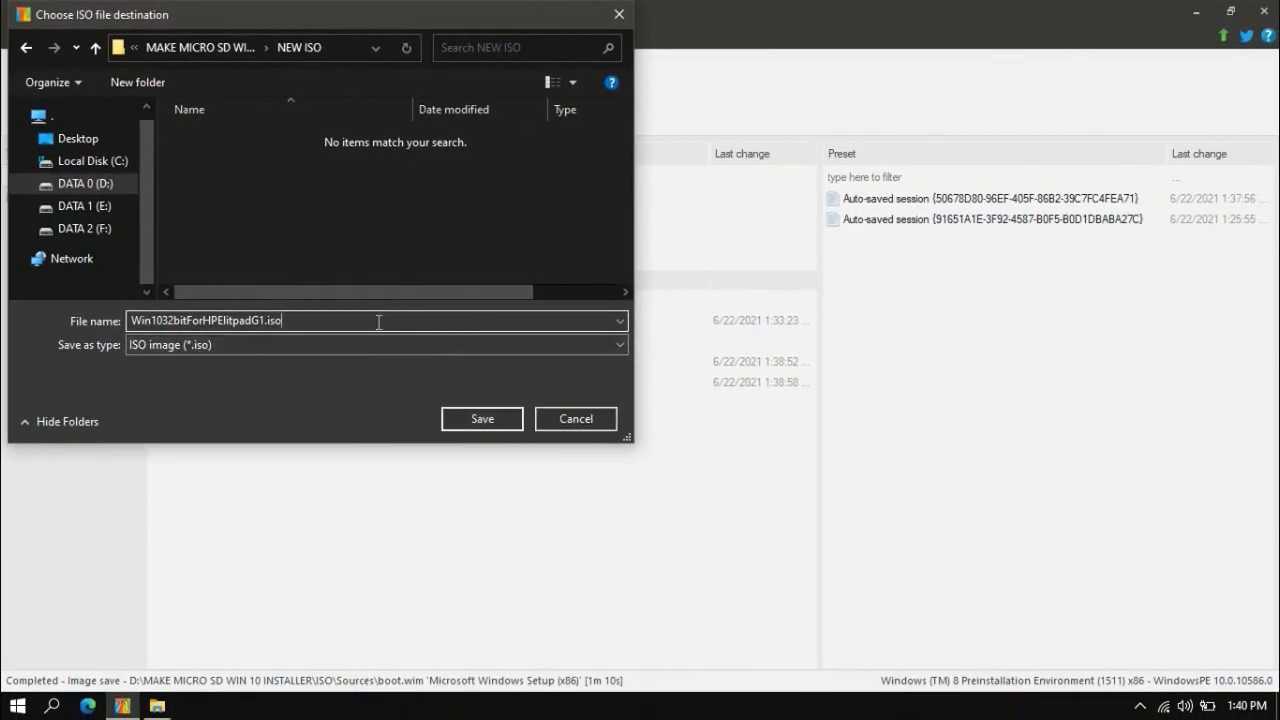
pyautogui.click(481, 420)
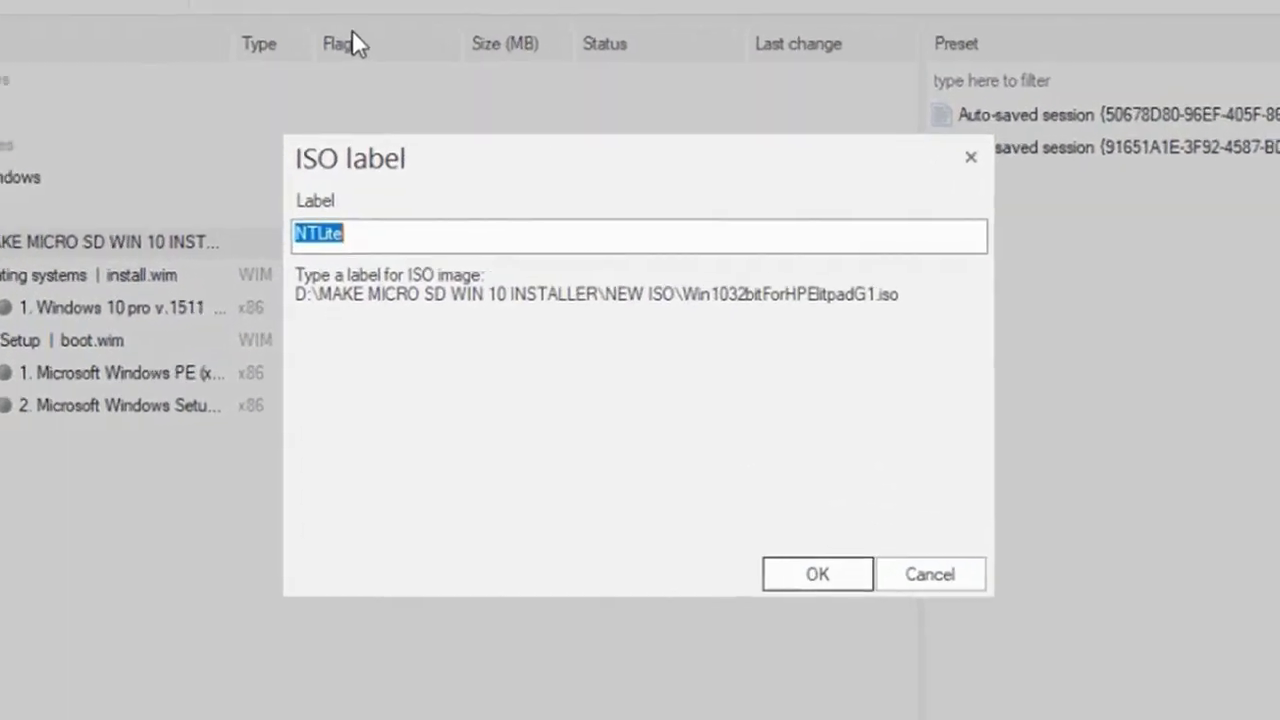
# Set the ISO label to Win1032bitForHElitepadG1 and confirm to build the image
pyautogui.write('Win')
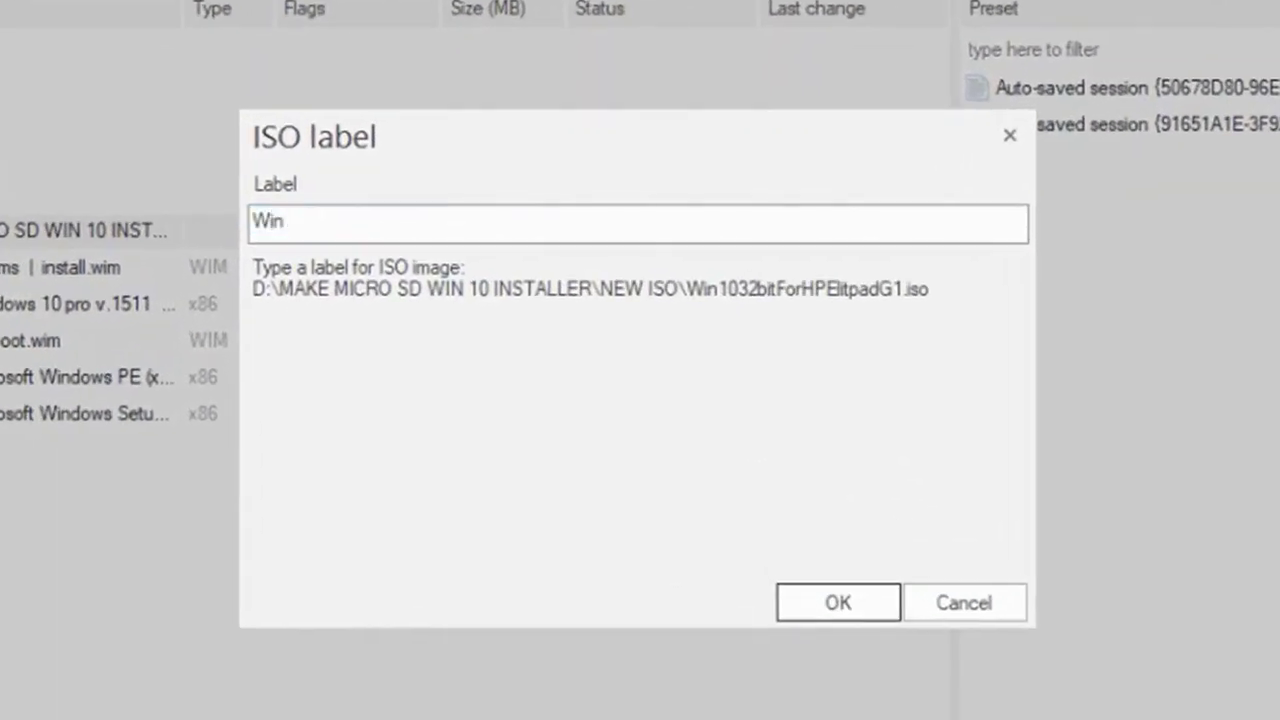
pyautogui.write('1032bitFor')
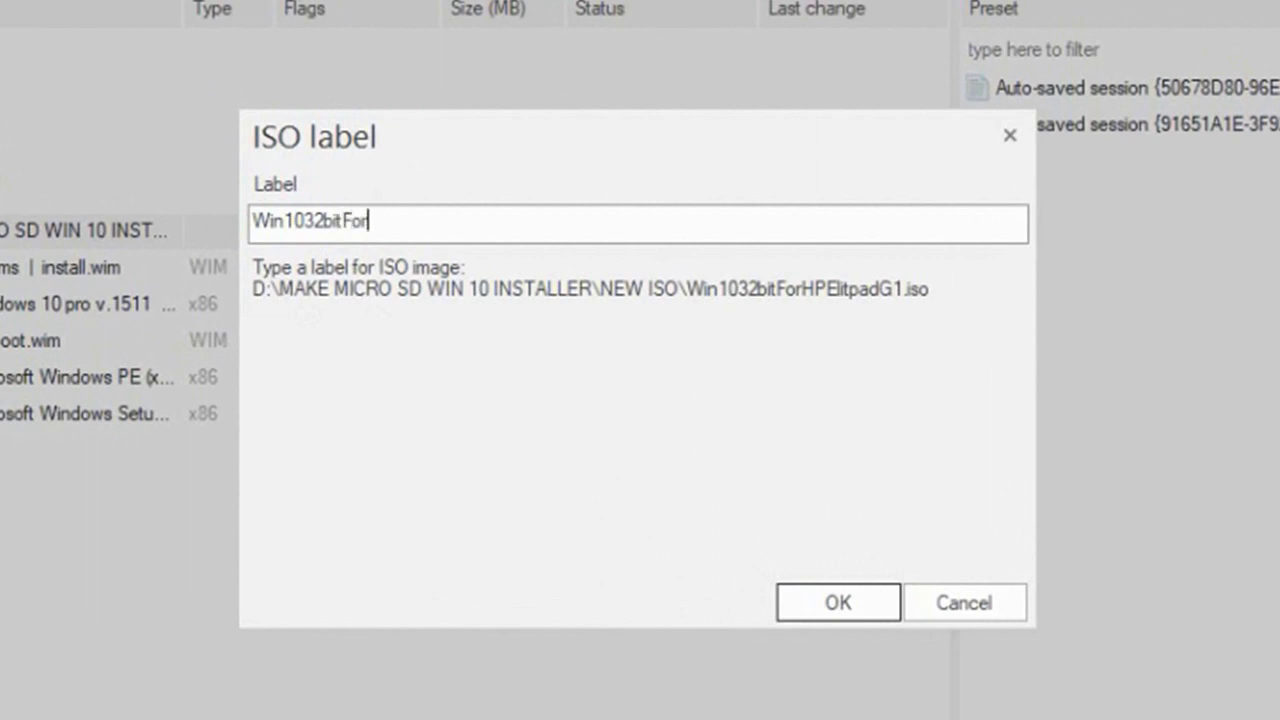
pyautogui.write('HElitepad')
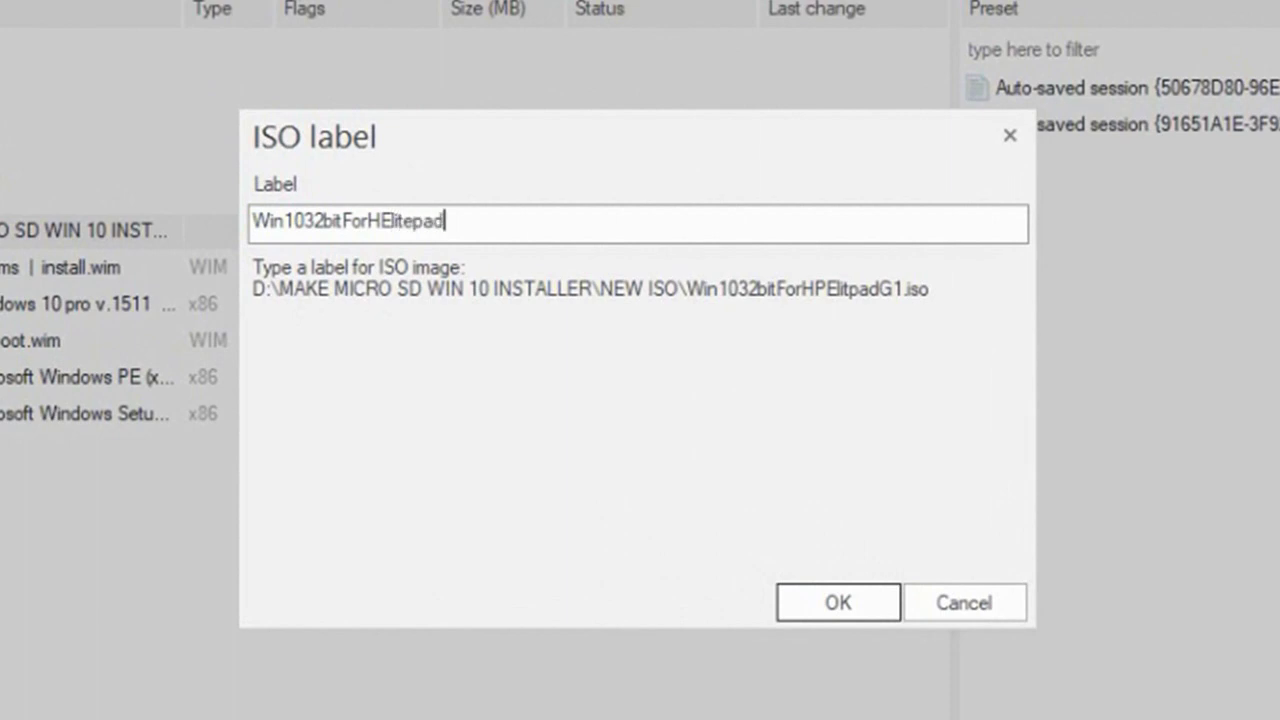
pyautogui.write('G1')
pyautogui.click(838, 602)
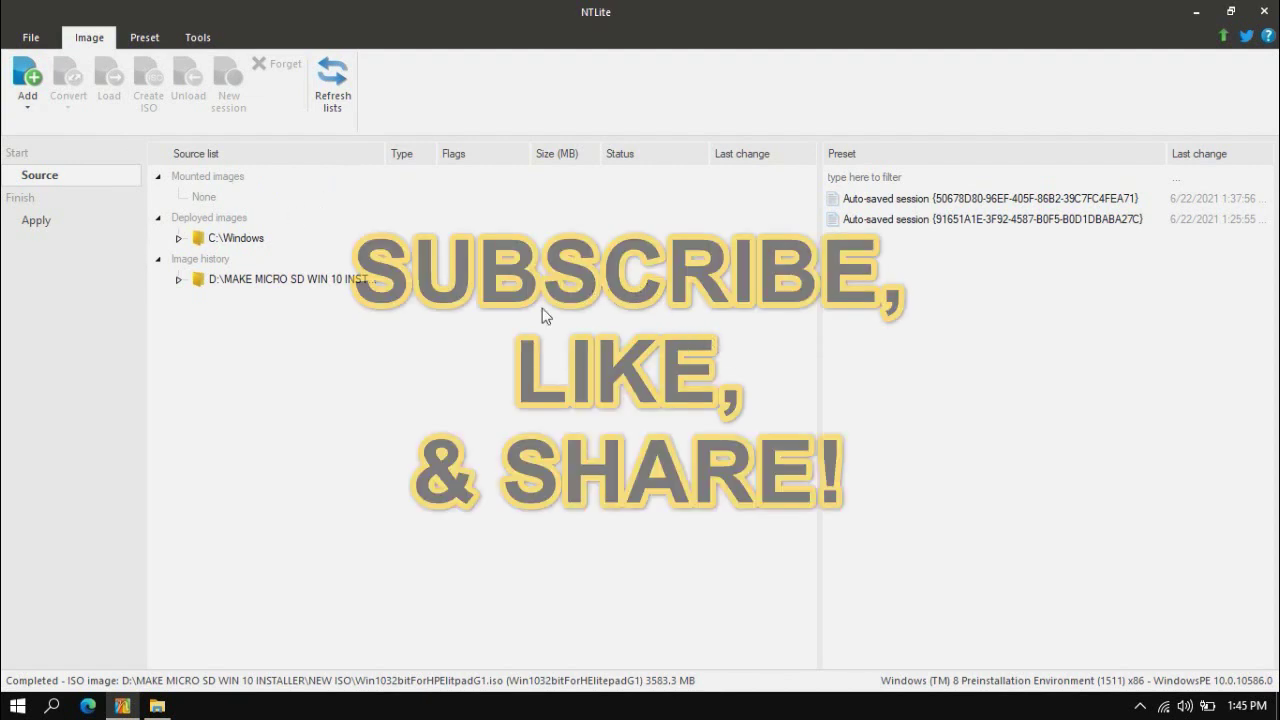
# Close NTLite and minimise the open File Explorer window to get back to the desktop
pyautogui.click(1258, 14)
pyautogui.click(122, 706)
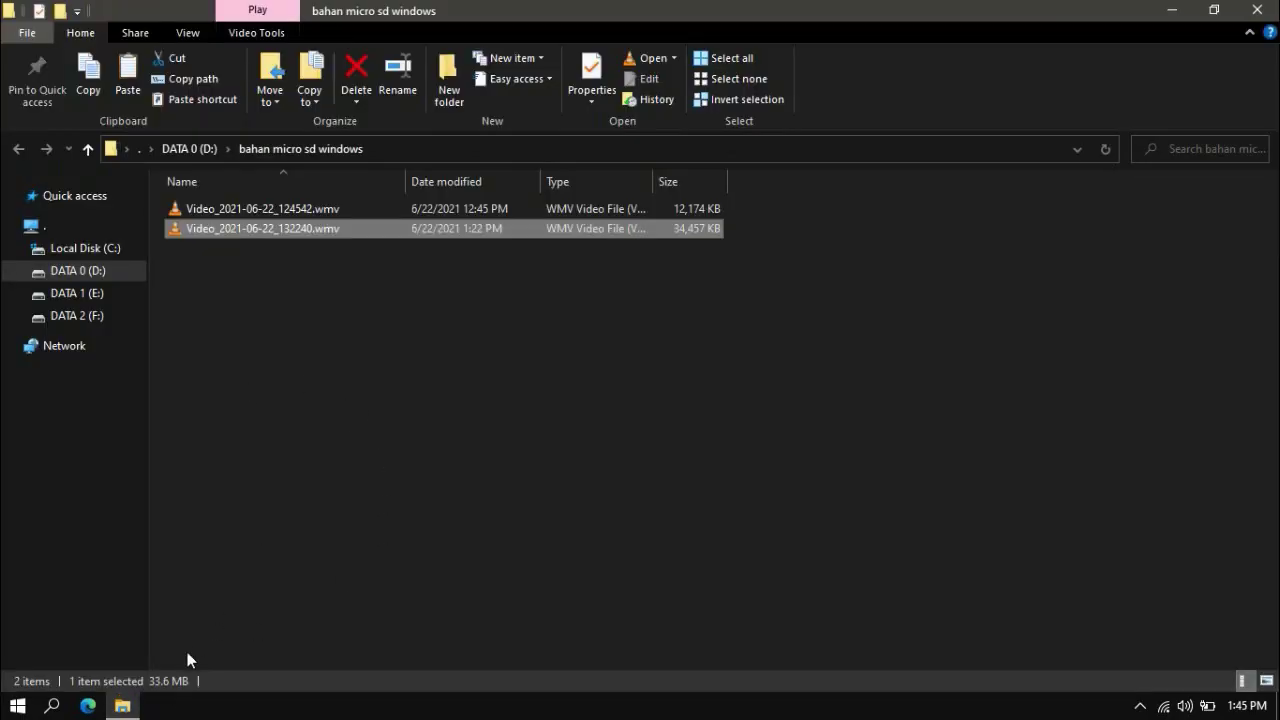
pyautogui.click(122, 706)
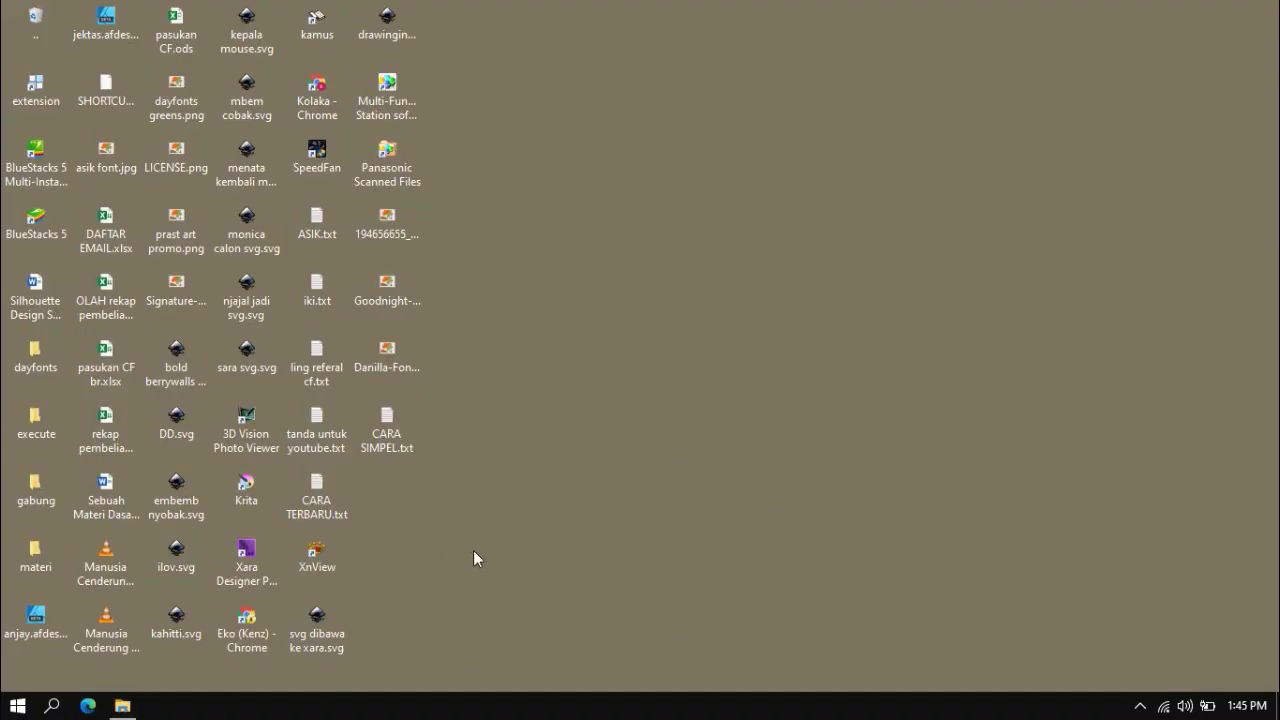
# In a new File Explorer window, open NEW ISO inside D:\MAKE MICRO SD WIN 10 INSTALLER and select Win1032bitForHPElitpadG1.iso
pyautogui.press('super+e')
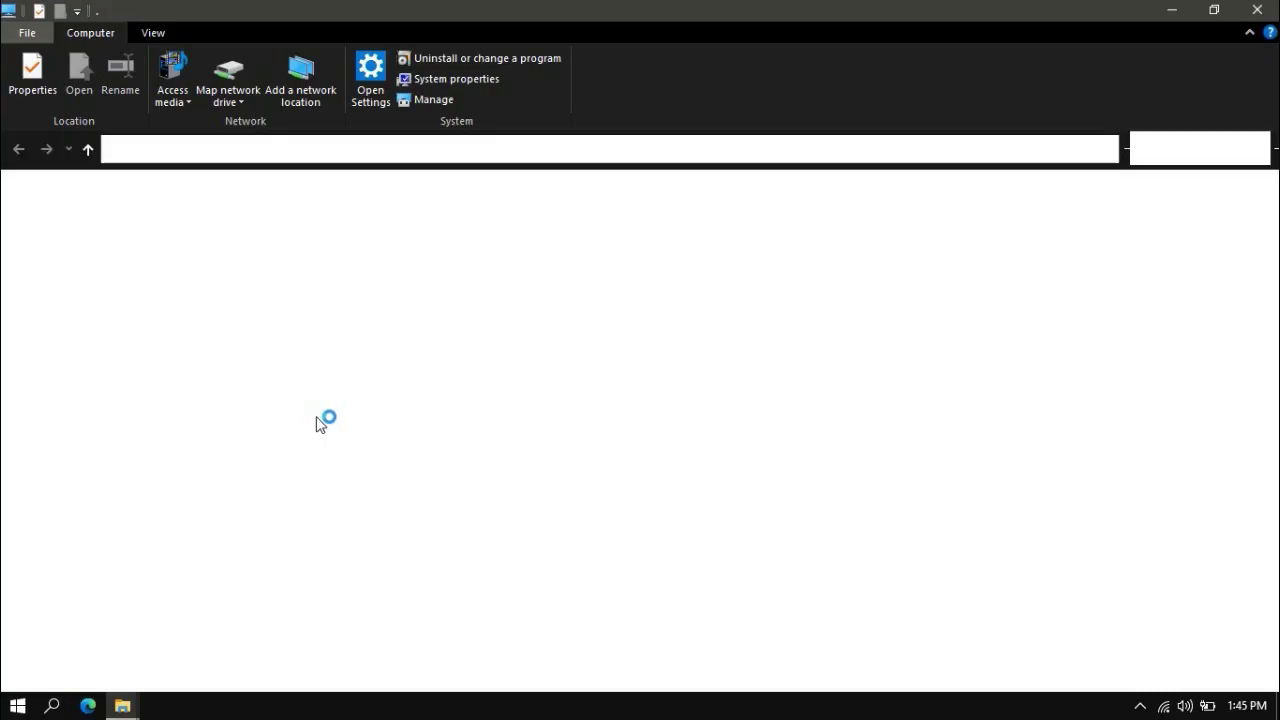
pyautogui.click(100, 272)
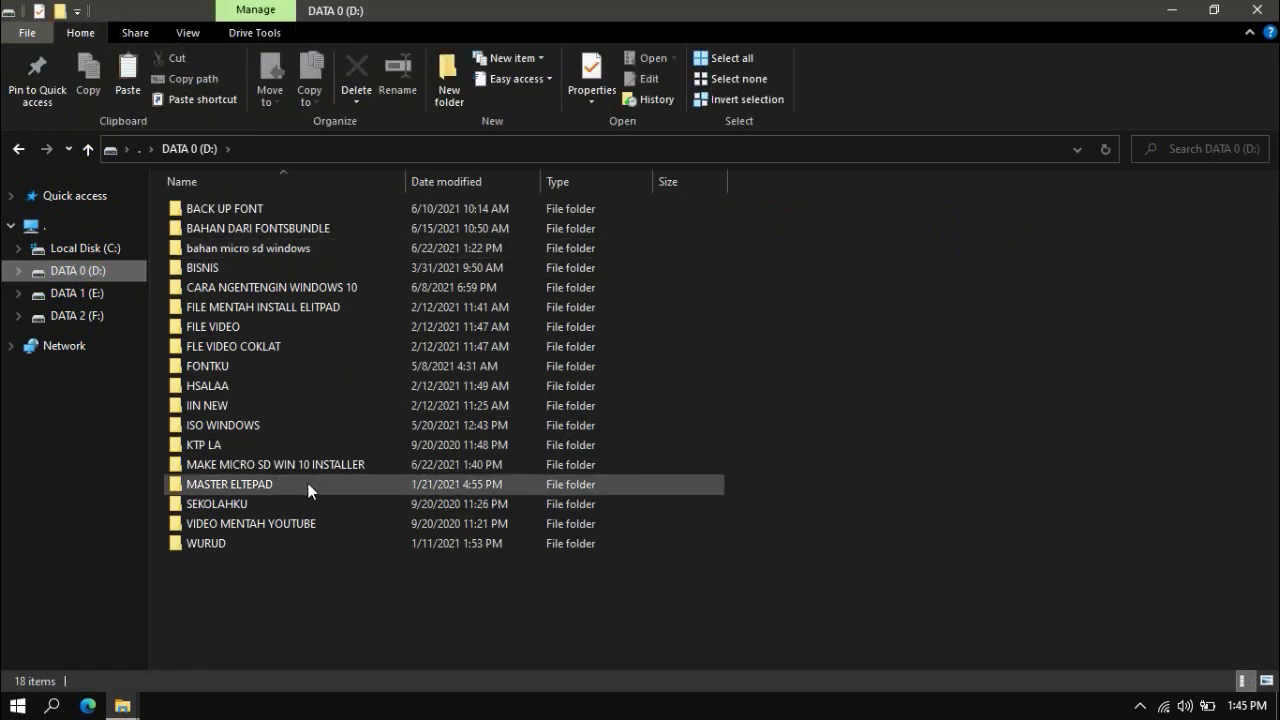
pyautogui.doubleClick(302, 469)
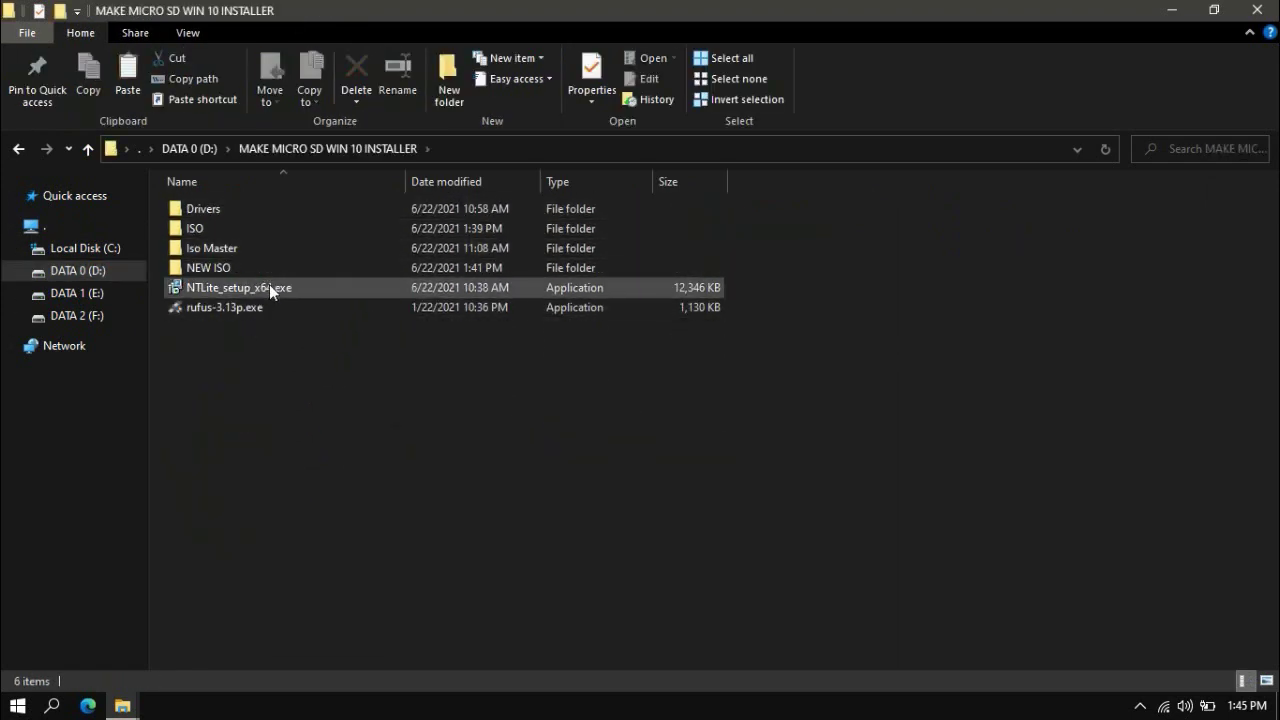
pyautogui.click(227, 274)
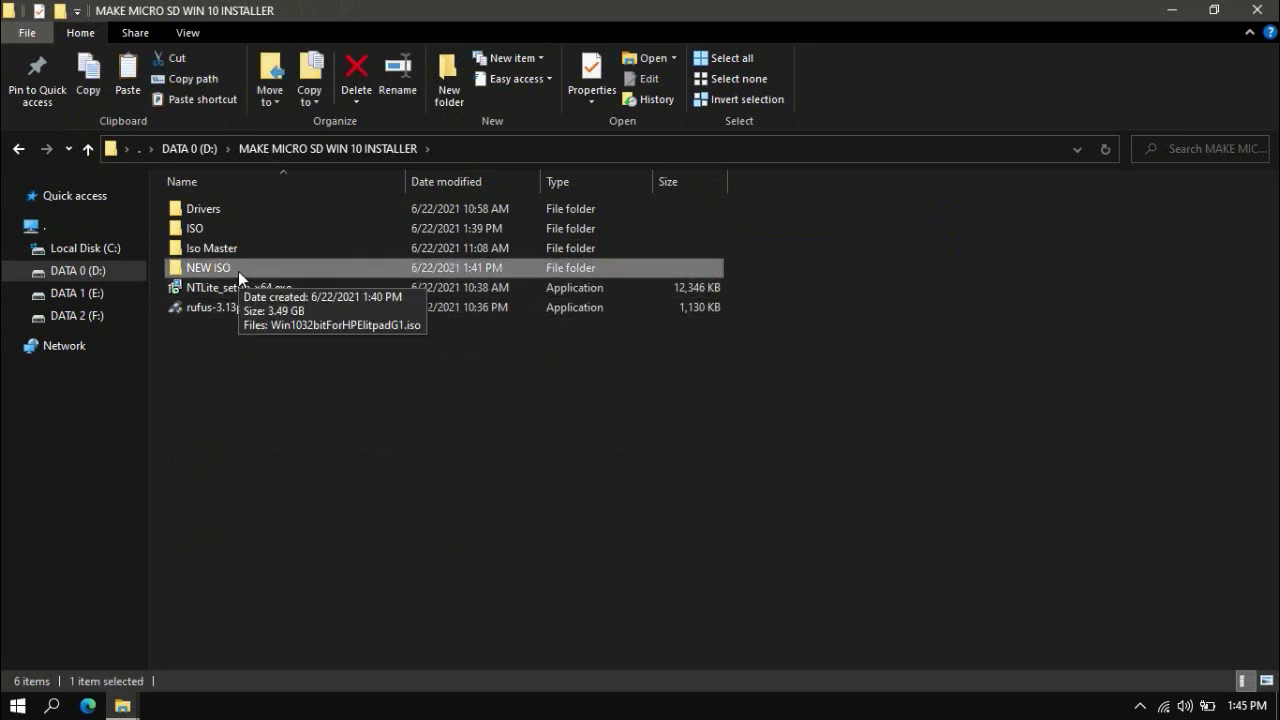
pyautogui.doubleClick(238, 271)
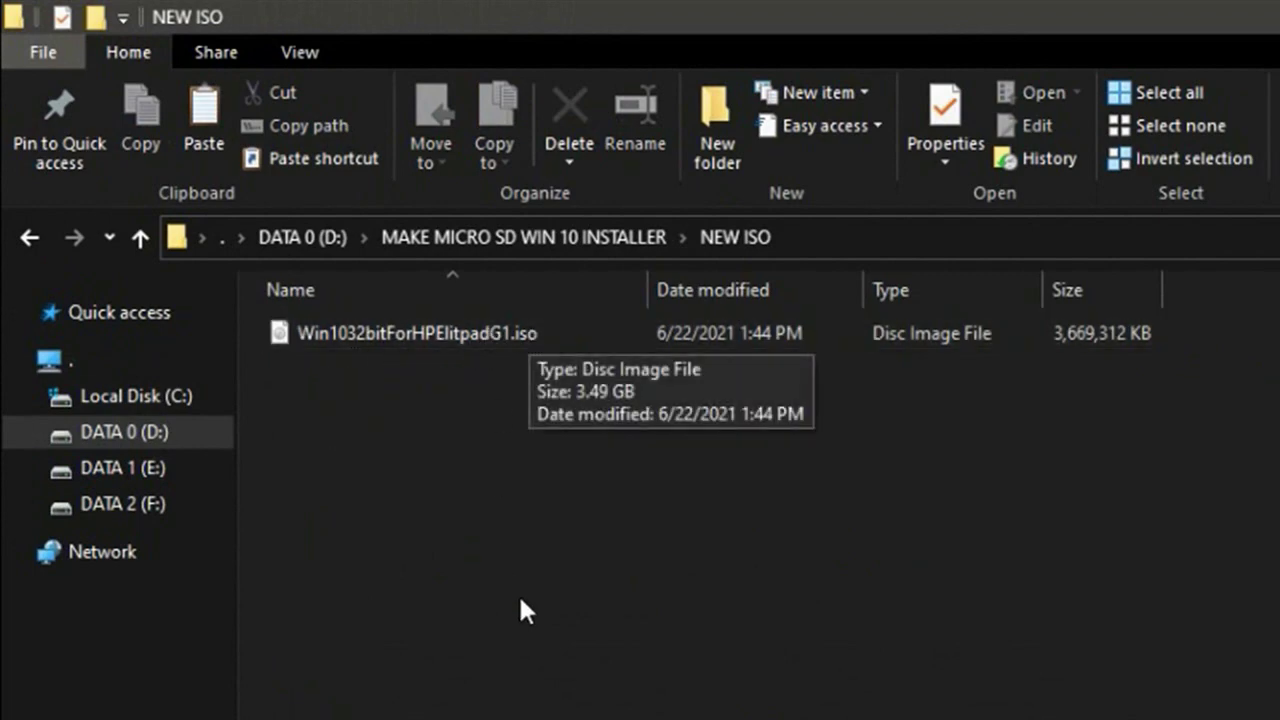
pyautogui.click(437, 345)
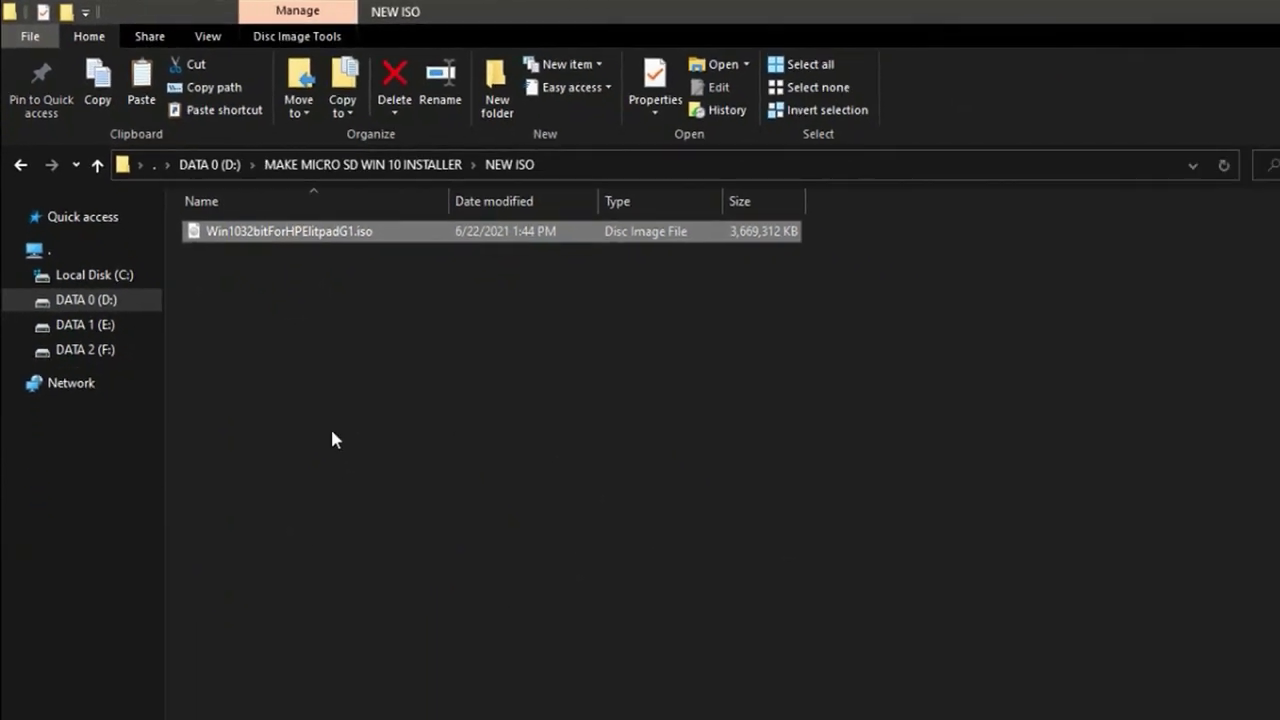